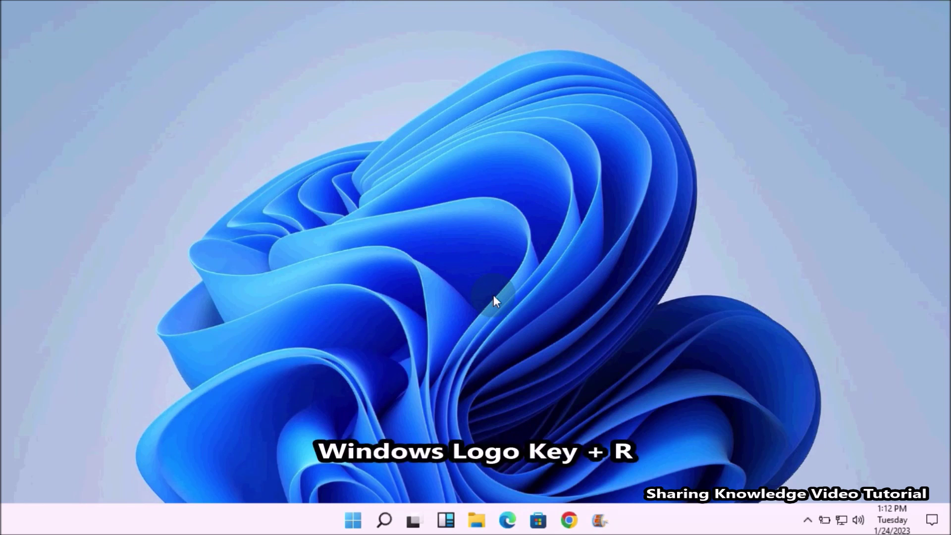
Step: Launch Control Panel from the Run box with the command 'control' and show its View by options
key("super+r")
type("control")
key("Return")
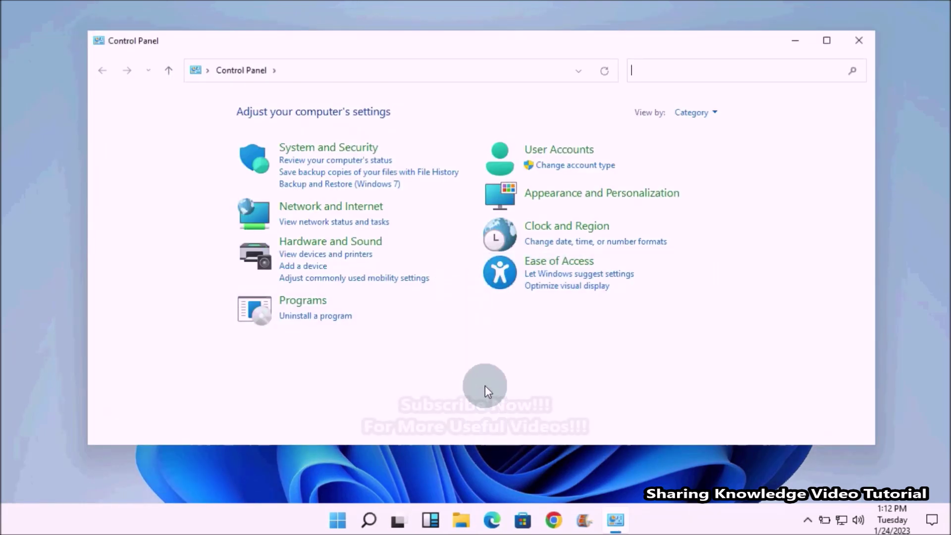
left_click(369, 520)
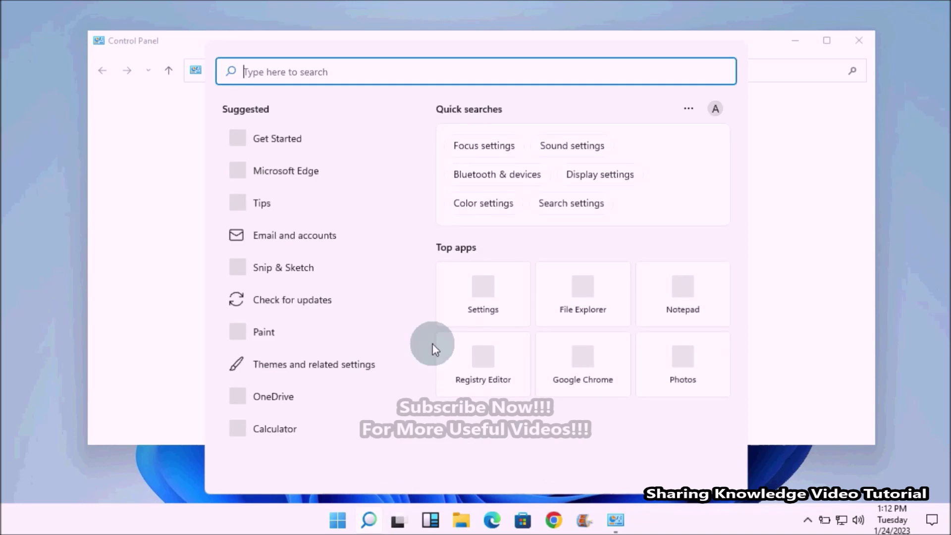
left_click(369, 520)
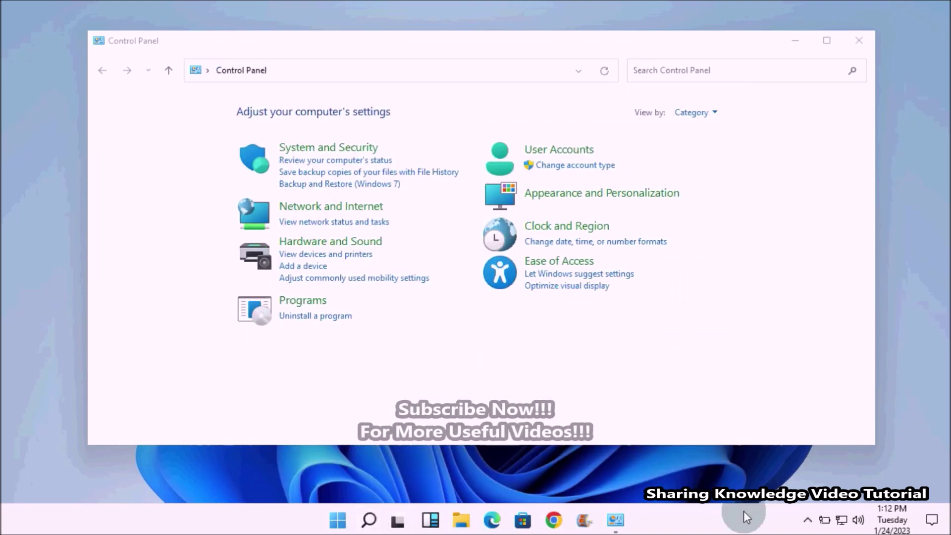
left_click(715, 112)
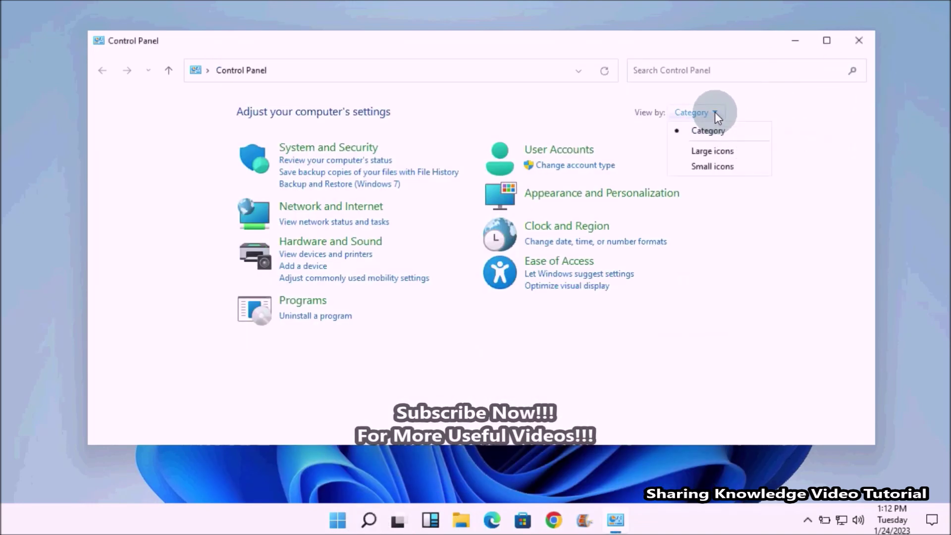
Step: Switch Control Panel to Large icons and go to the File History page
left_click(711, 152)
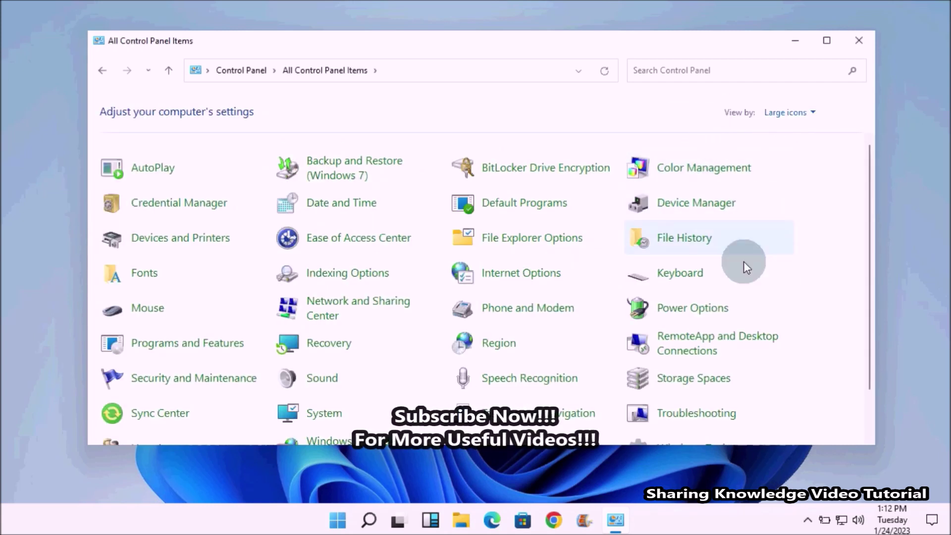
left_click(683, 239)
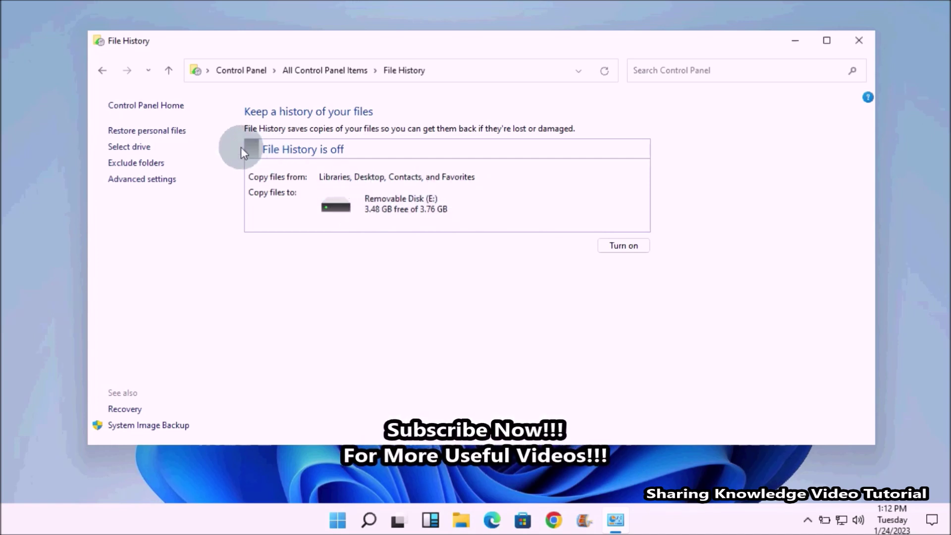
left_click(129, 147)
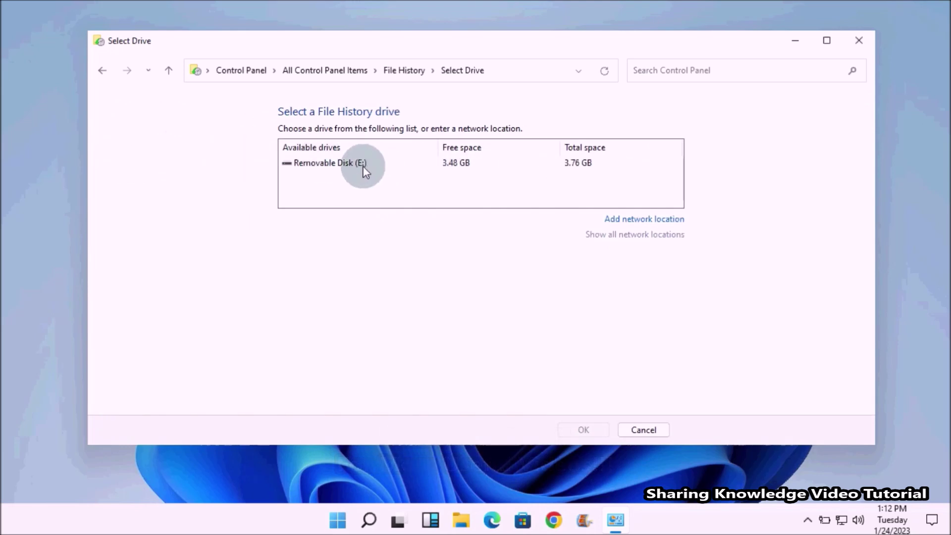
left_click(365, 169)
left_click(636, 219)
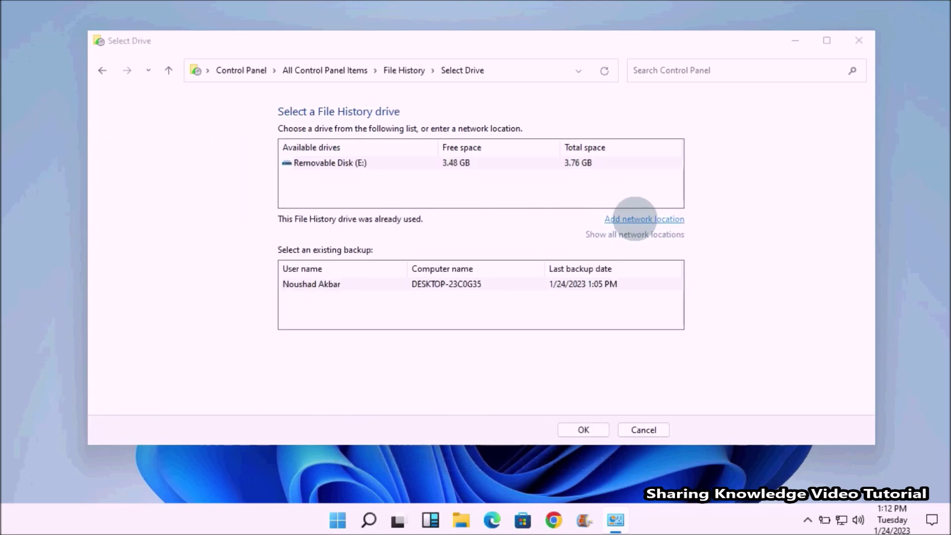
key("Escape")
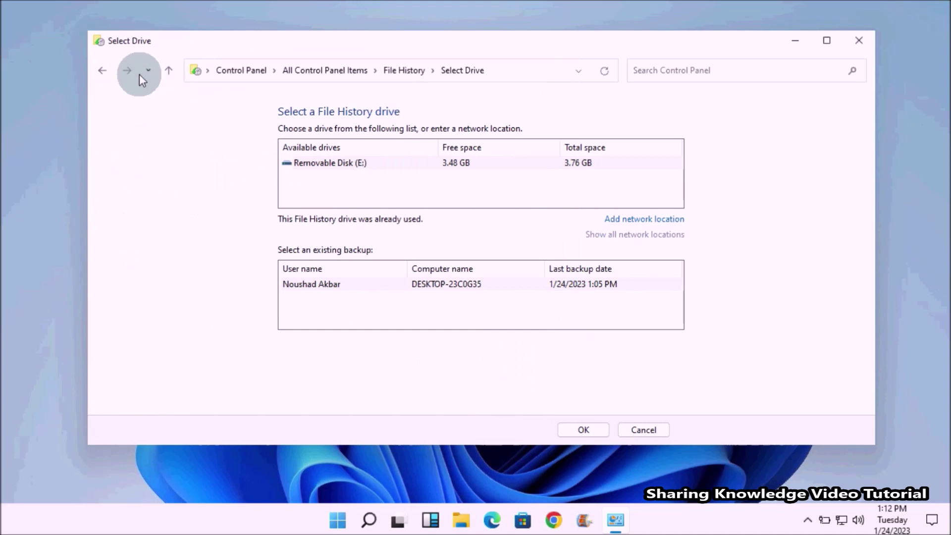
left_click(102, 71)
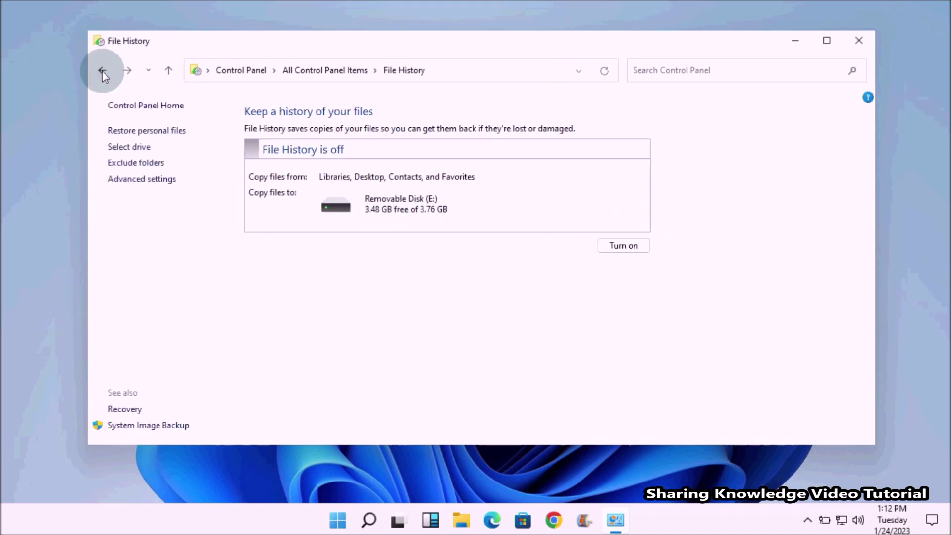
left_click(131, 163)
left_click(303, 328)
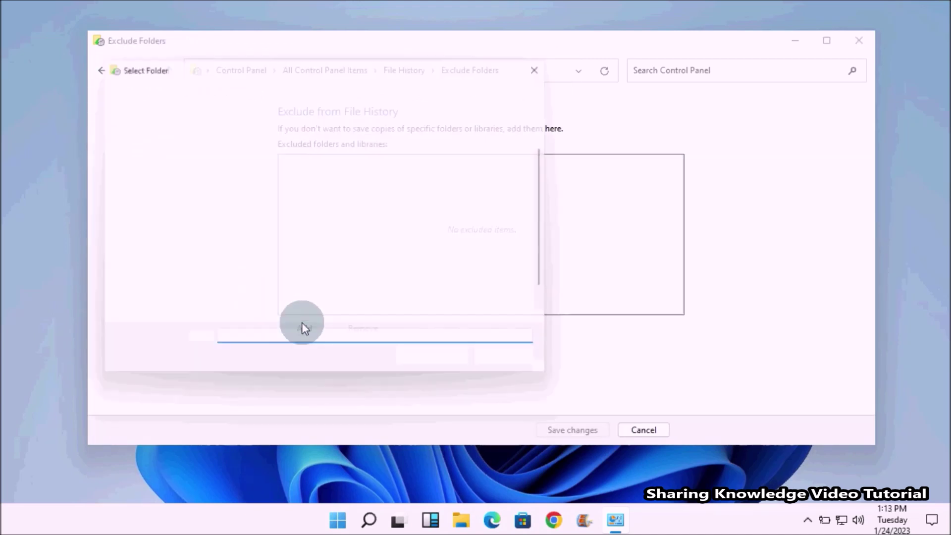
left_click_drag(554, 189, 539, 271)
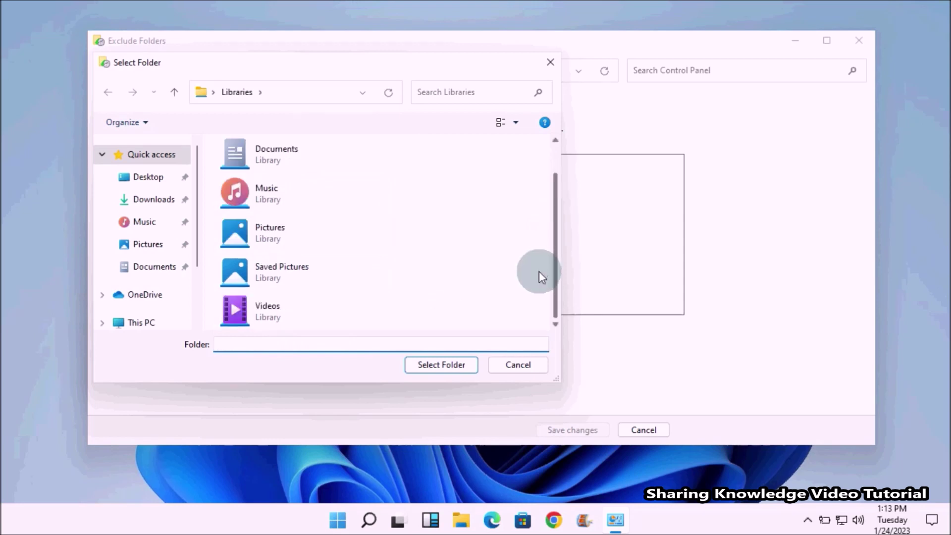
left_click(518, 365)
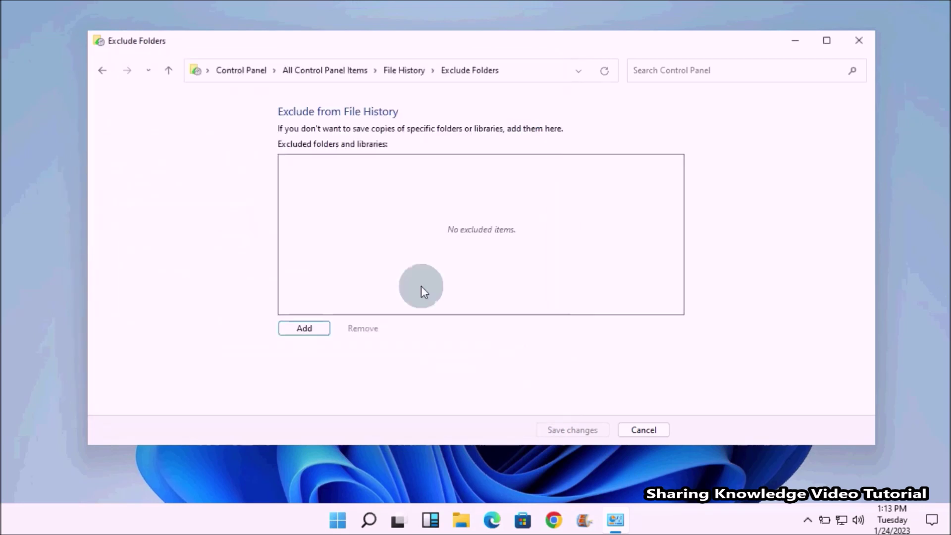
left_click(103, 71)
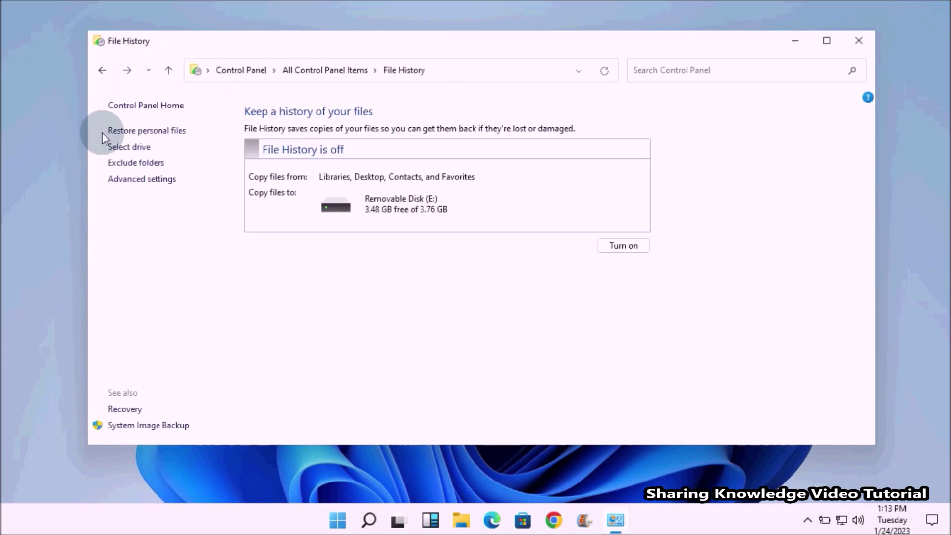
left_click(133, 179)
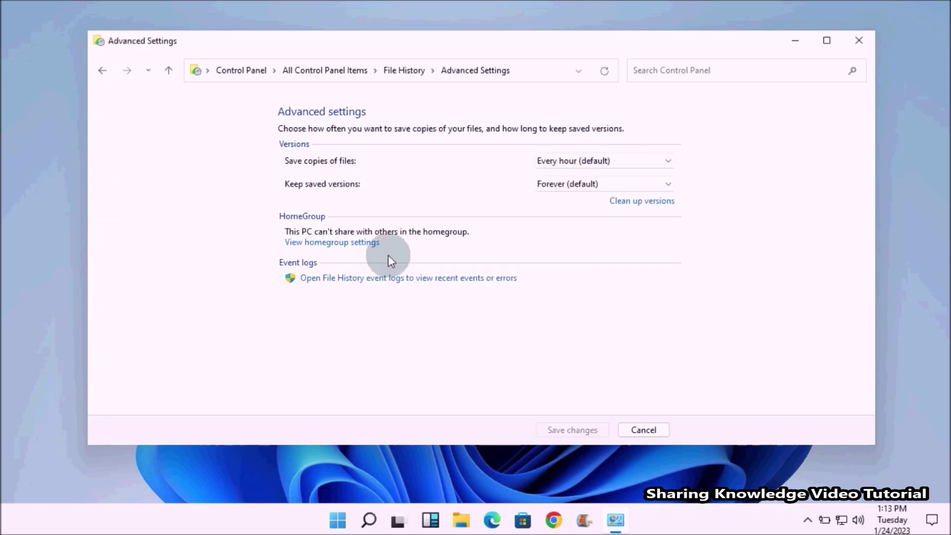
left_click(668, 156)
left_click(714, 186)
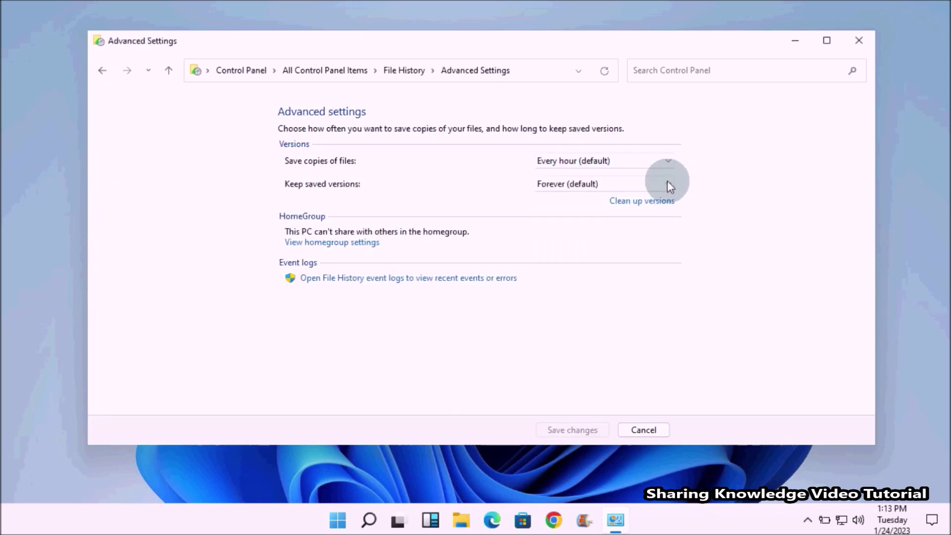
left_click(667, 183)
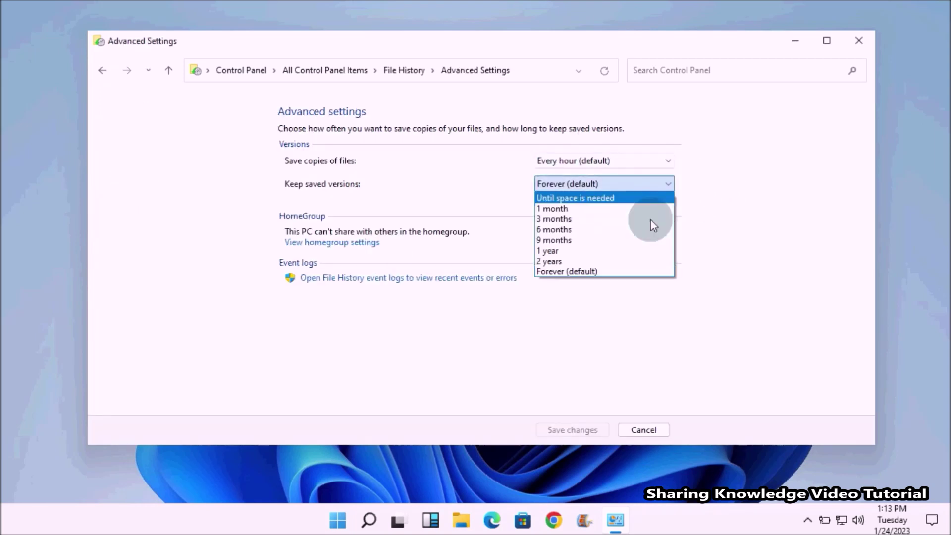
left_click(715, 186)
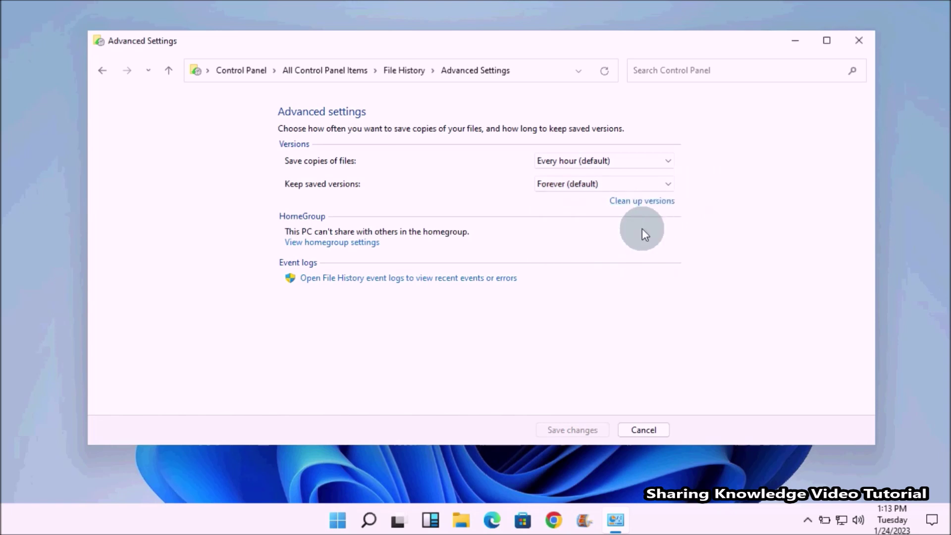
left_click(104, 72)
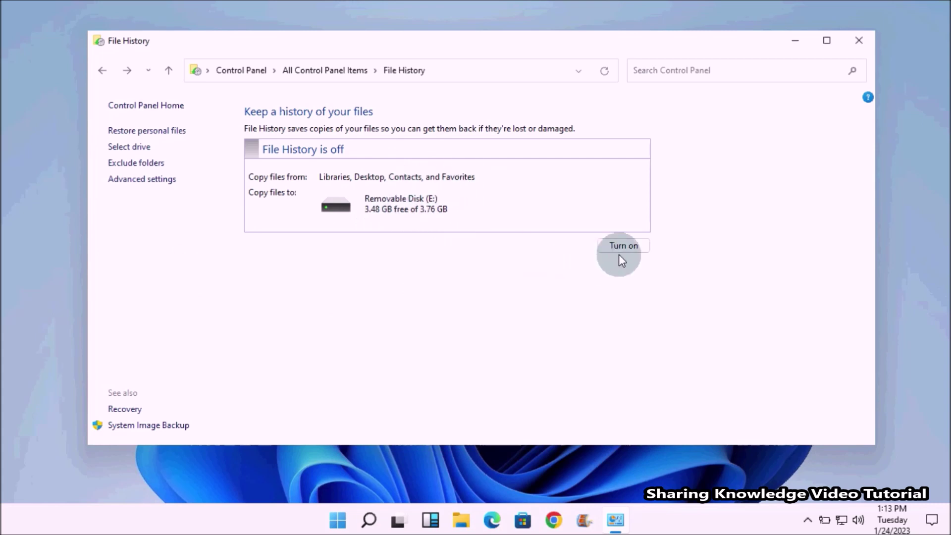
Step: Turn File History on, run a backup to Removable Disk (E:), turn it off, and close the window
left_click(630, 247)
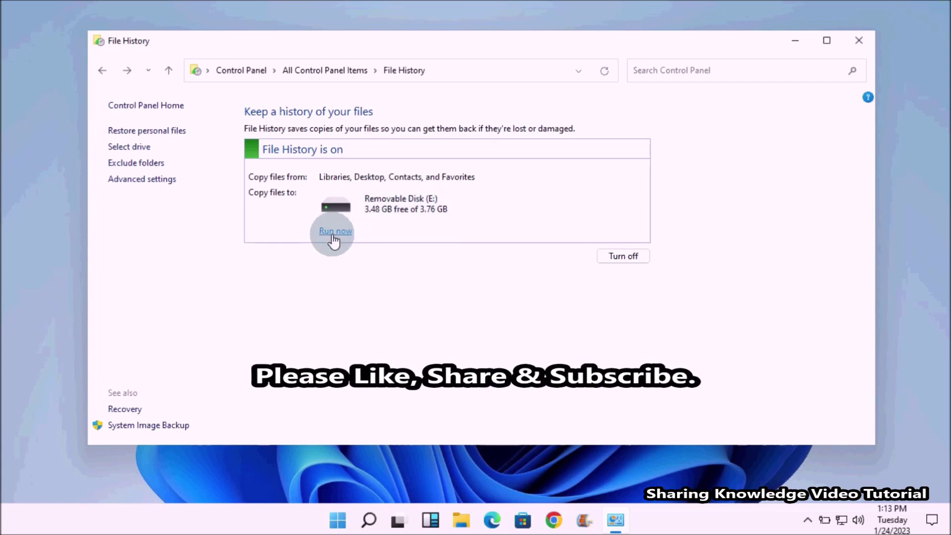
left_click(333, 233)
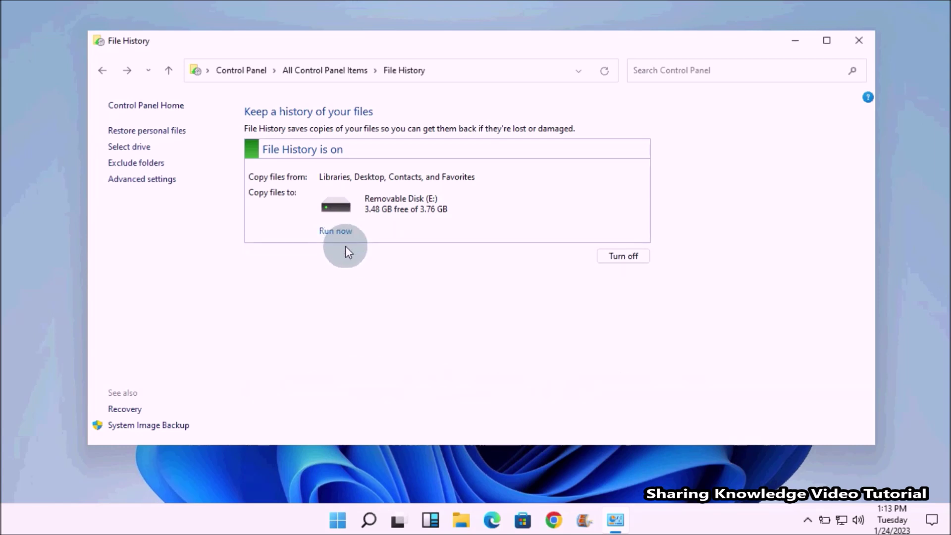
left_click(625, 256)
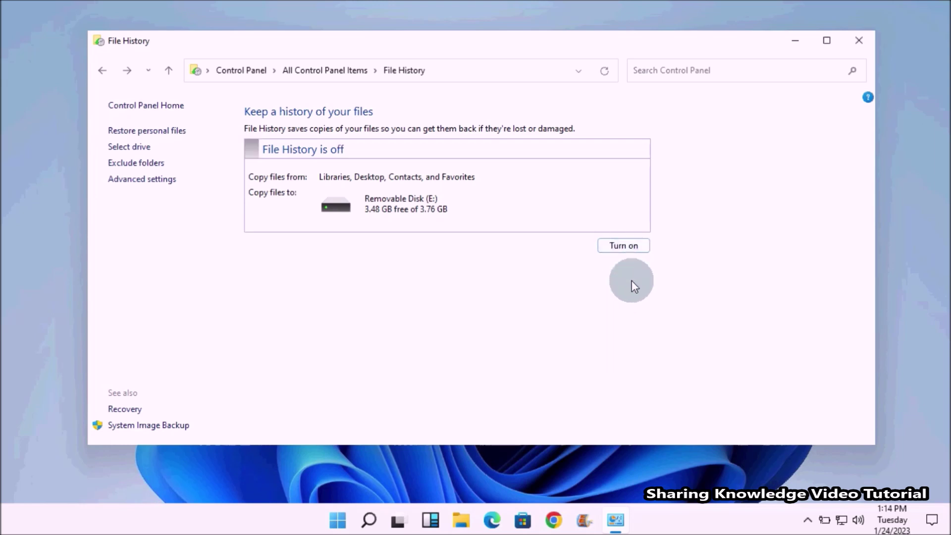
left_click(866, 41)
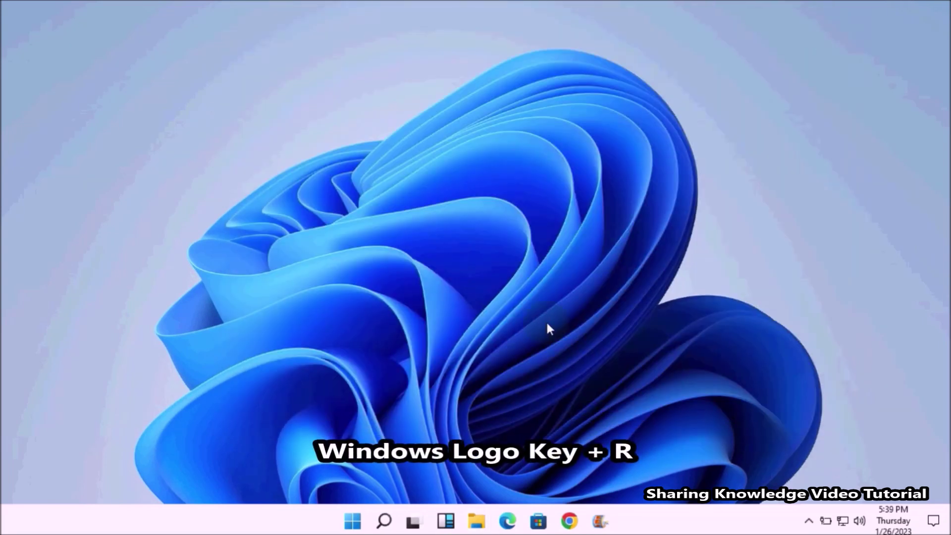
Step: Relaunch Control Panel through the Run box with the command 'control'
key("super+r")
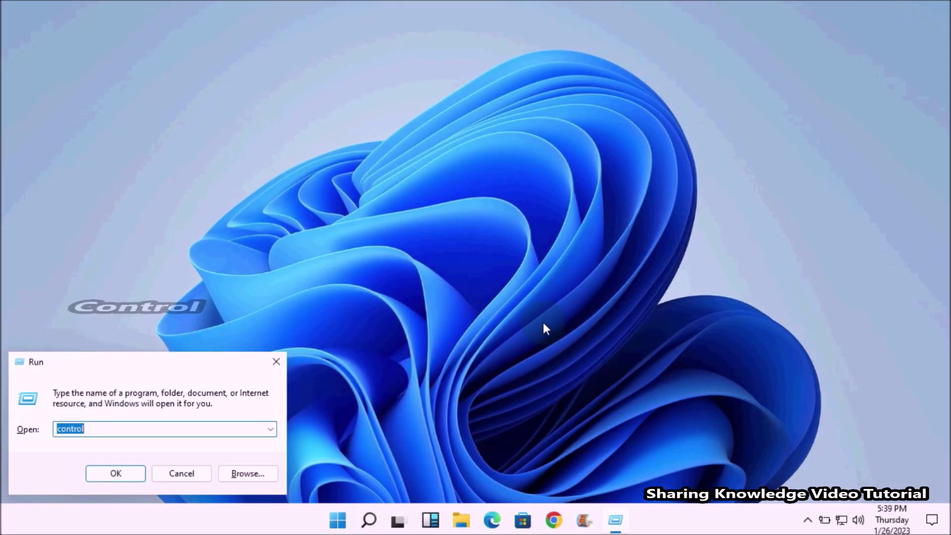
type("control")
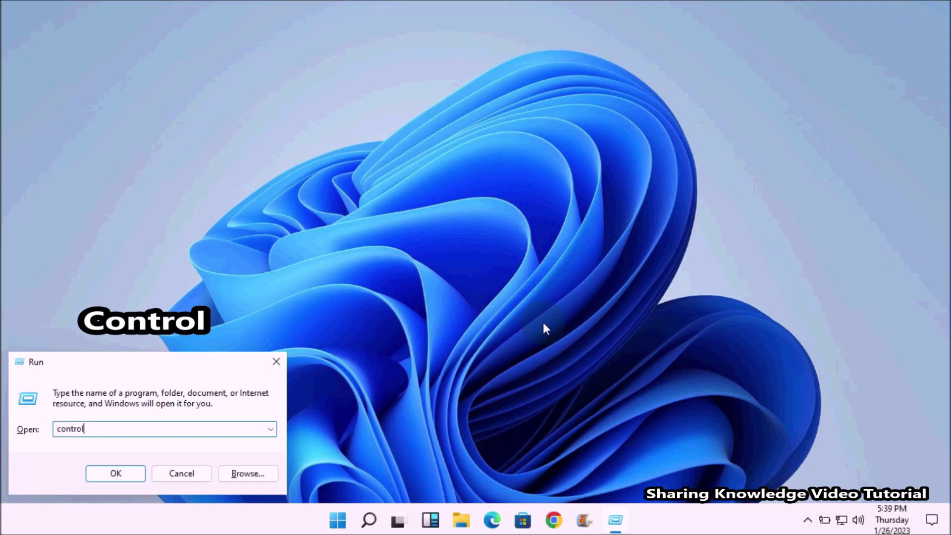
key("Return")
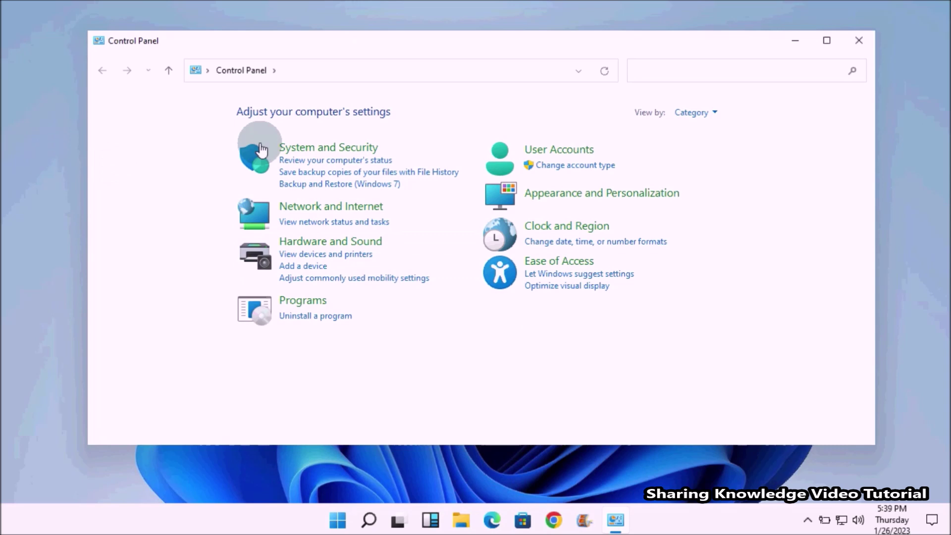
Step: Show Large icons, go to File History, and bring up Restore personal files
left_click(718, 116)
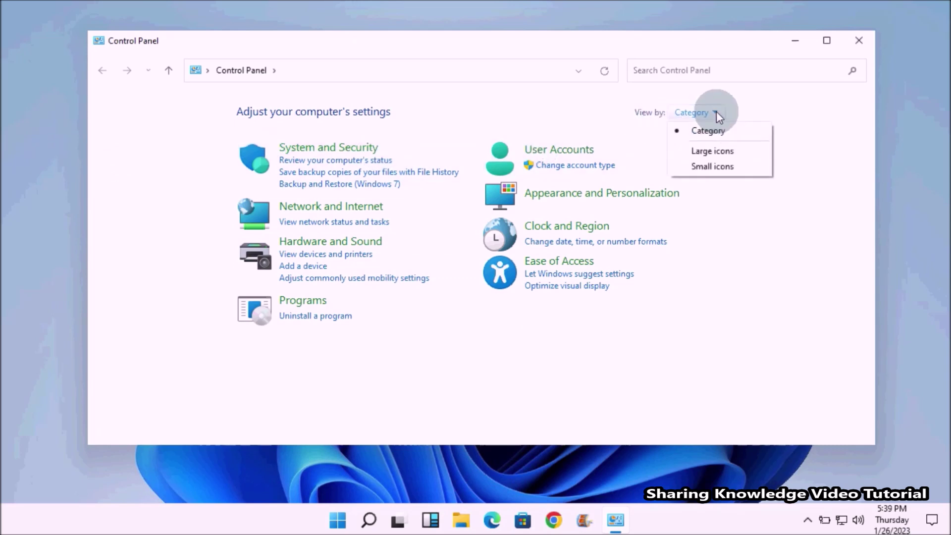
left_click(721, 152)
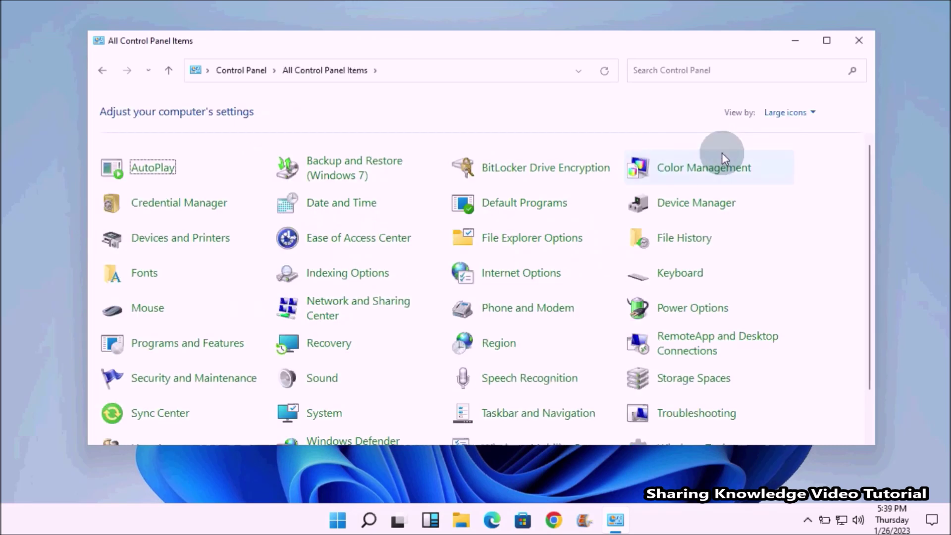
left_click(682, 240)
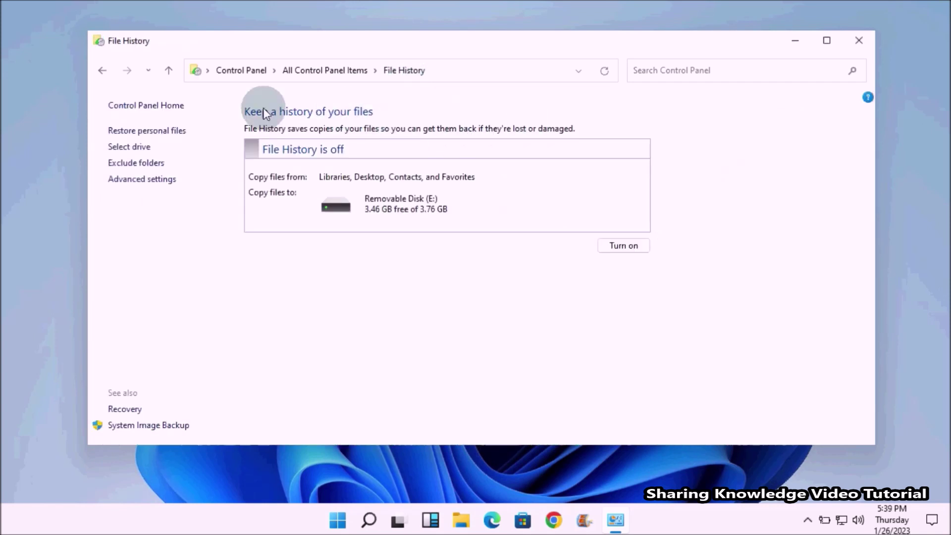
left_click(128, 132)
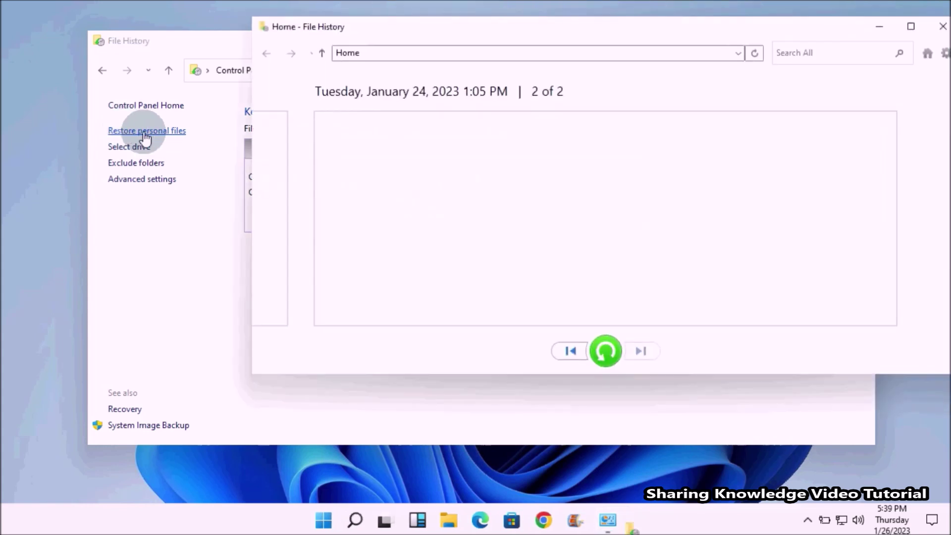
Step: Open the live Pictures folder in File Explorer beside the File History restore window
mouse_move(600, 36)
left_mouse_down()
mouse_move(578, 32)
mouse_move(592, 27)
left_mouse_up()
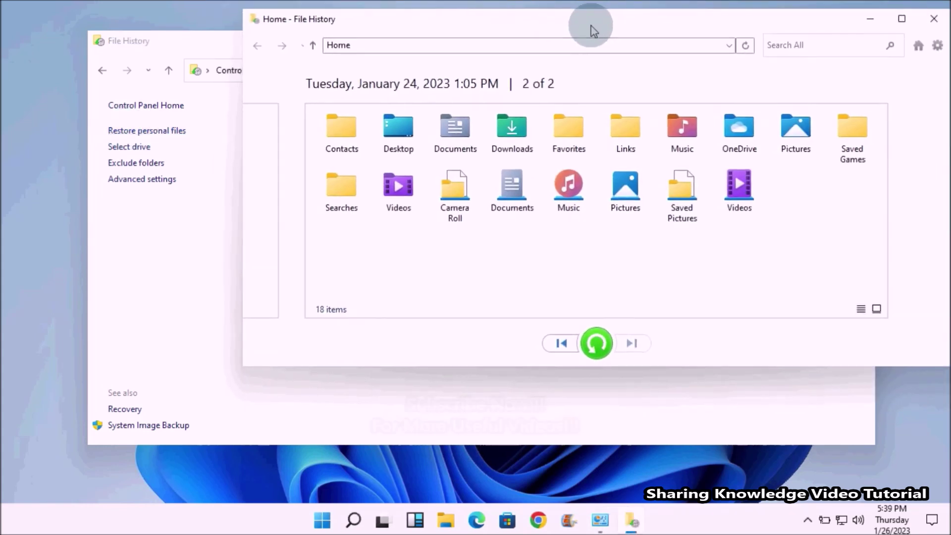
key("super+e")
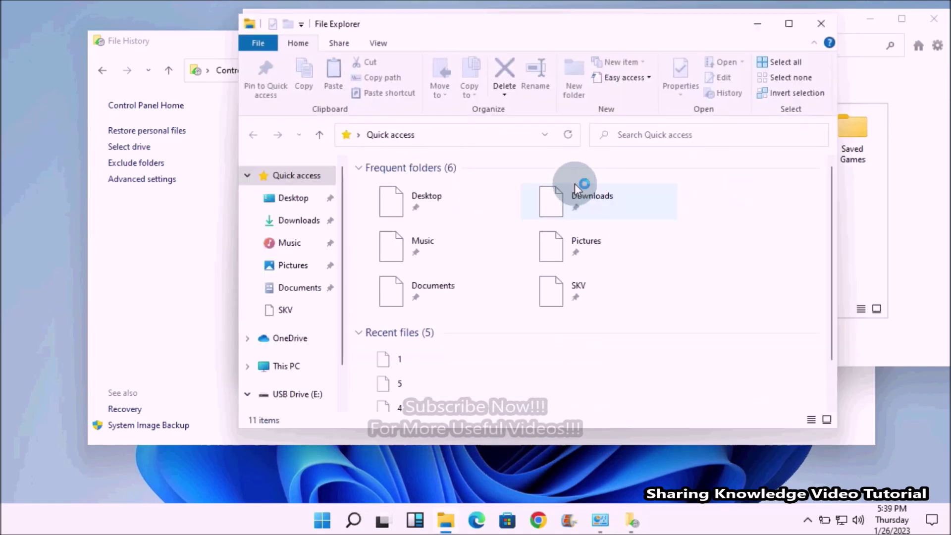
left_click(283, 266)
left_click_drag(573, 27, 384, 92)
left_click(596, 20)
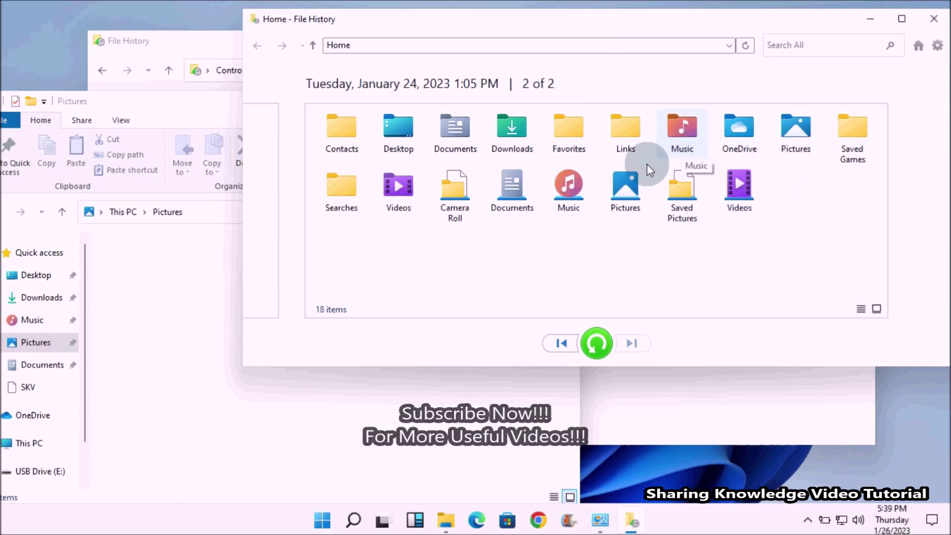
Step: Restore the backed-up Pictures folder to its original location, then close the Pictures and Libraries windows
left_click(635, 182)
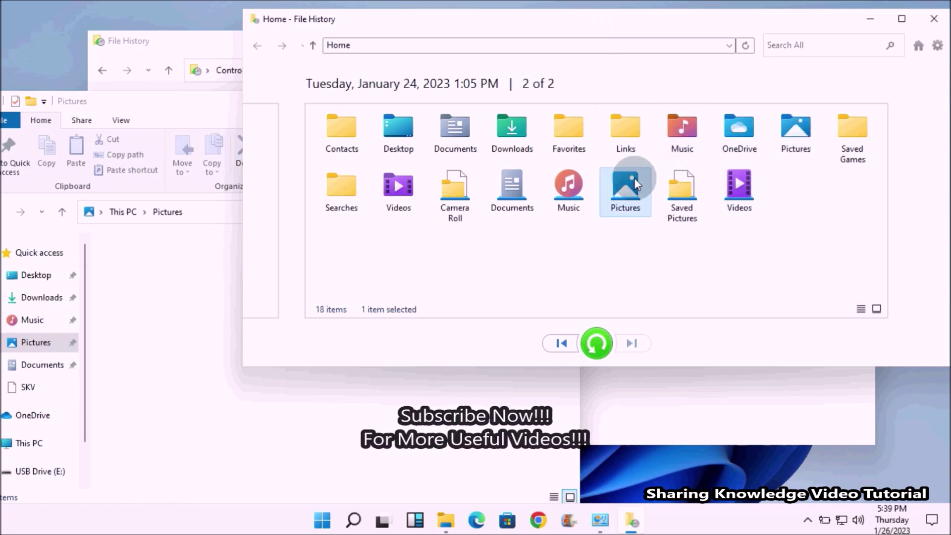
left_click(598, 340)
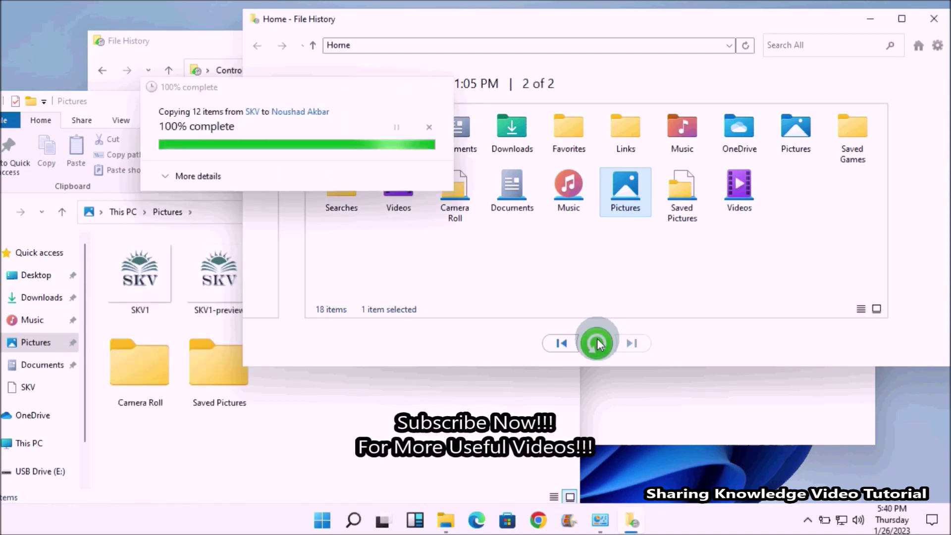
left_click(313, 446)
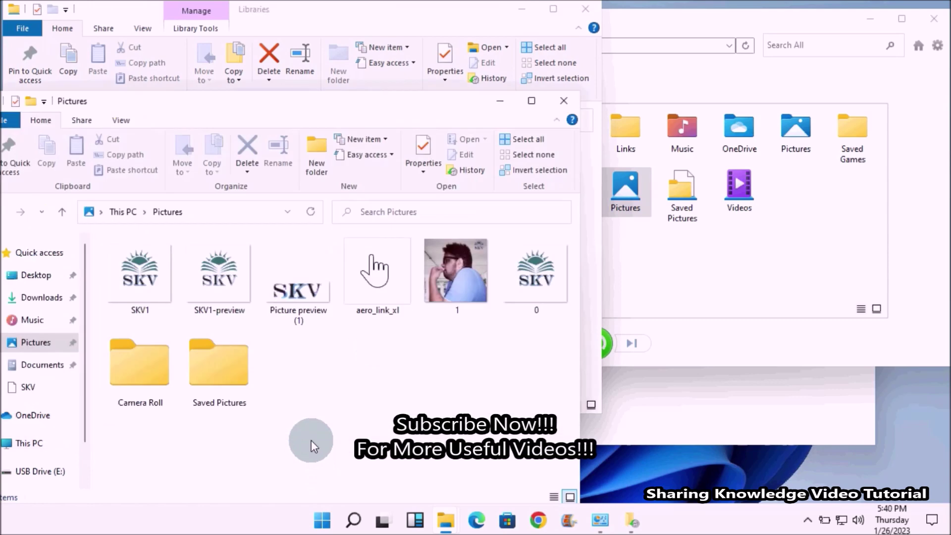
left_click(564, 100)
left_click(584, 12)
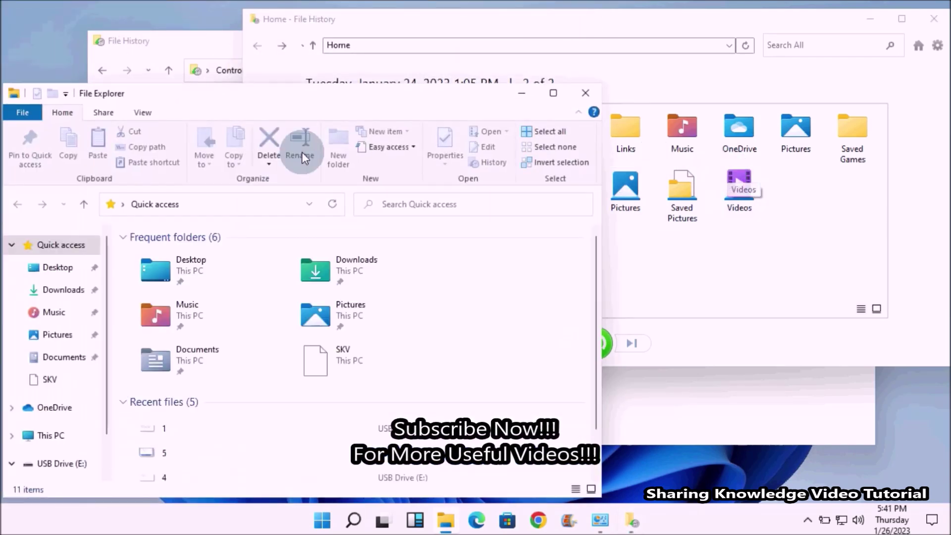
Step: In the backed-up Music folder, select Intro and restore it to the Music folder
left_click(54, 312)
left_click(564, 30)
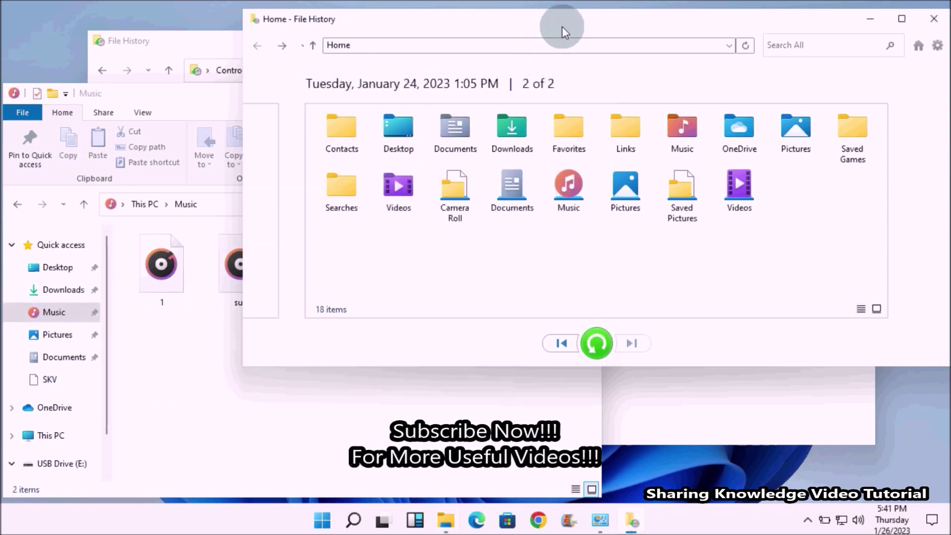
double_click(691, 132)
left_click(450, 137)
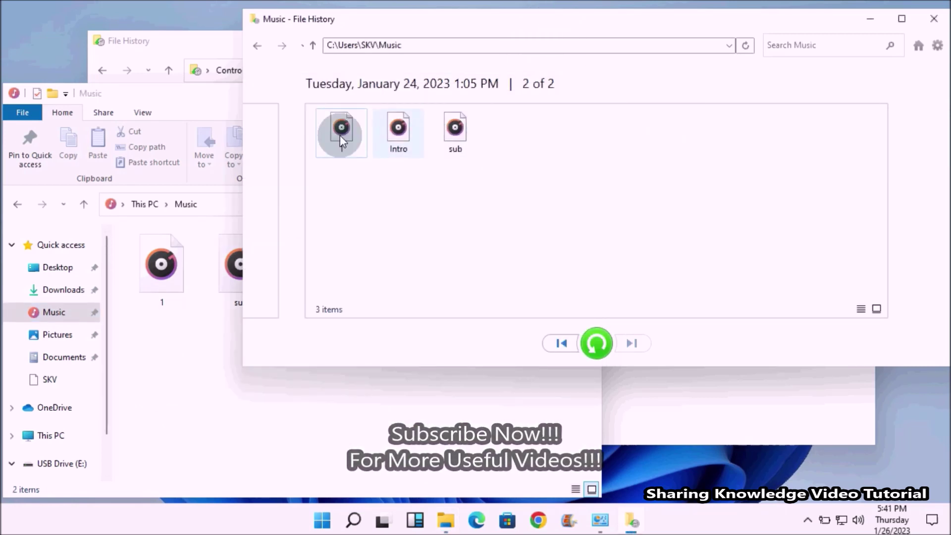
left_click(167, 88)
left_click(523, 47)
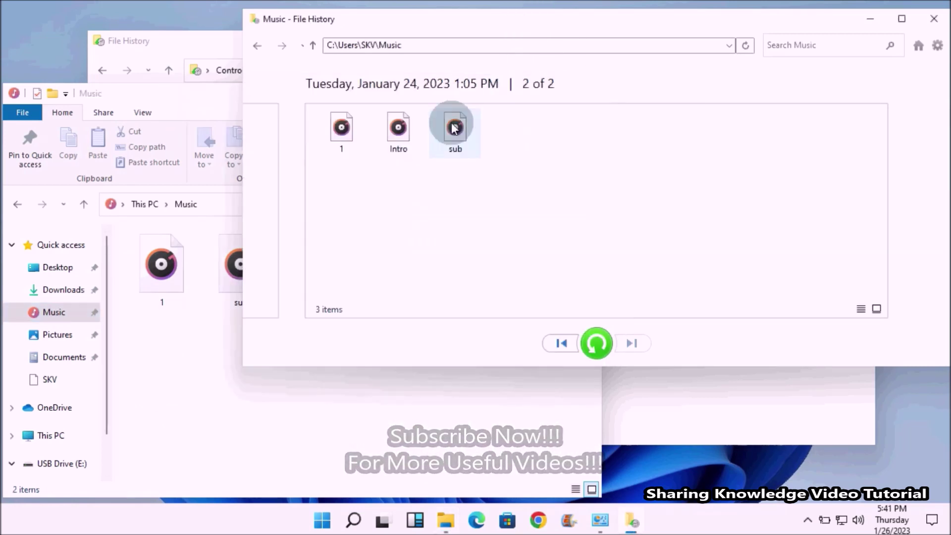
left_click(398, 127)
left_click(599, 343)
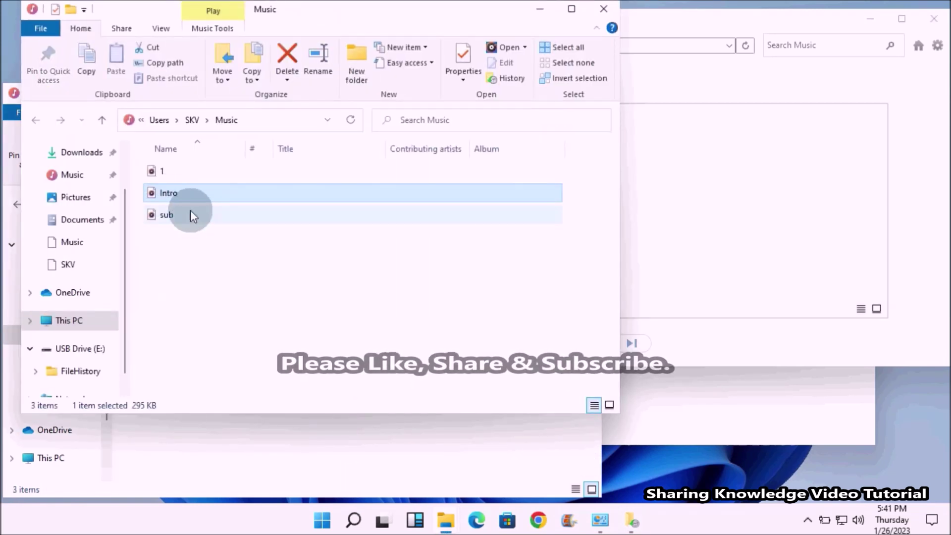
Step: Close both Music folder windows, the File History restore window, and the Control Panel File History page
left_click(297, 447)
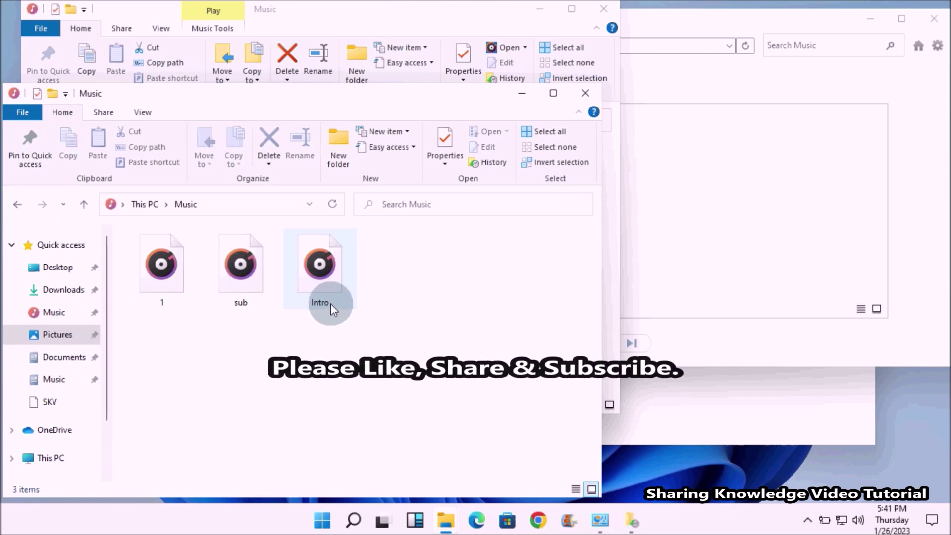
left_click(585, 93)
left_click(609, 20)
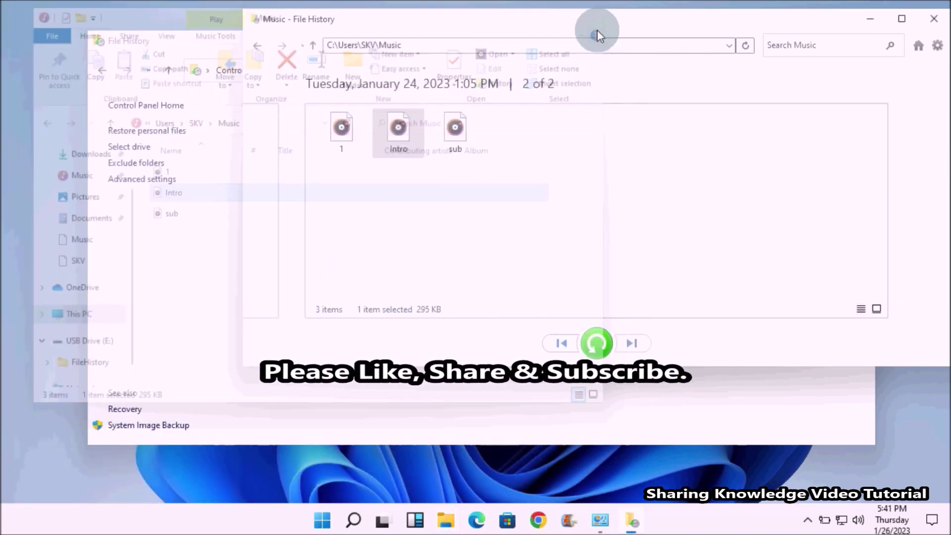
left_click(265, 49)
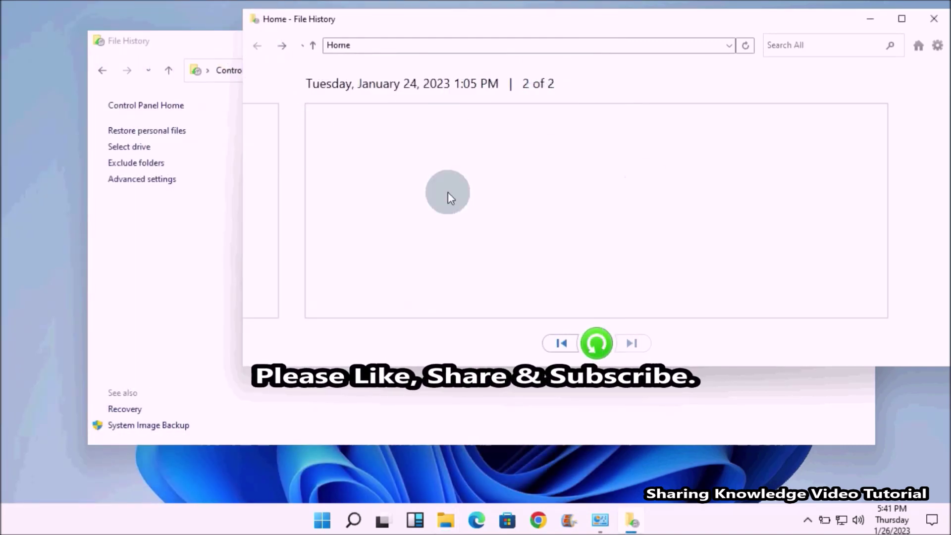
left_click(912, 113)
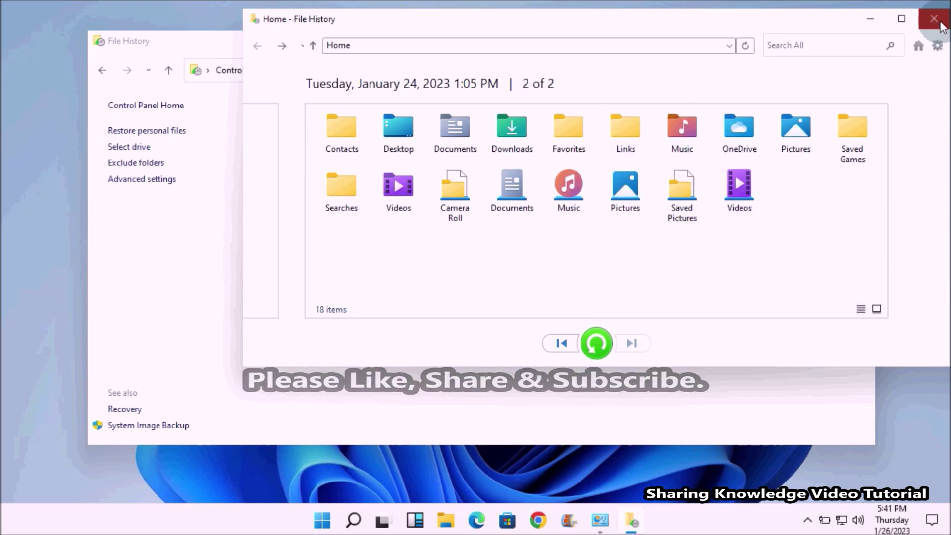
left_click(933, 19)
left_click(860, 40)
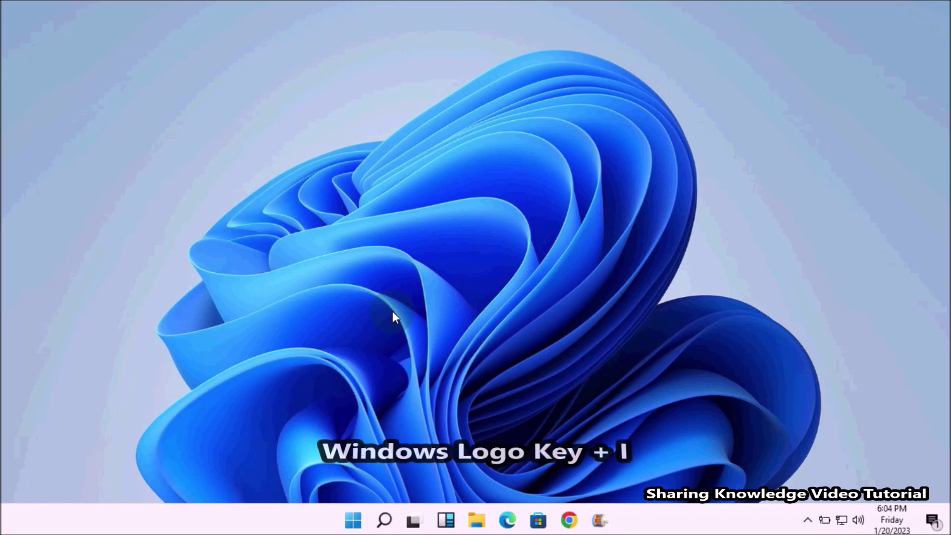
Step: In Settings > Update & Security > Backup, add Removable Disk (E:) as the File History drive
key("super+i")
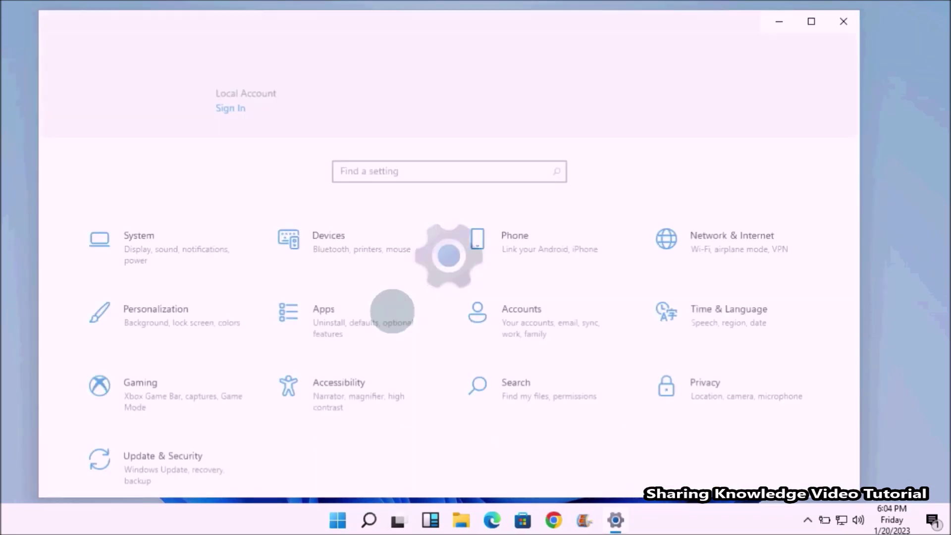
left_click(159, 454)
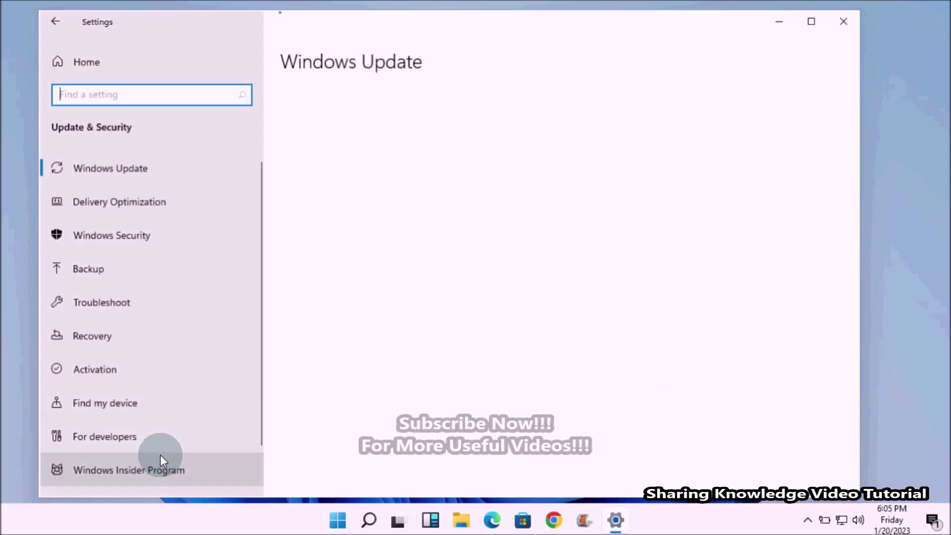
left_click(78, 267)
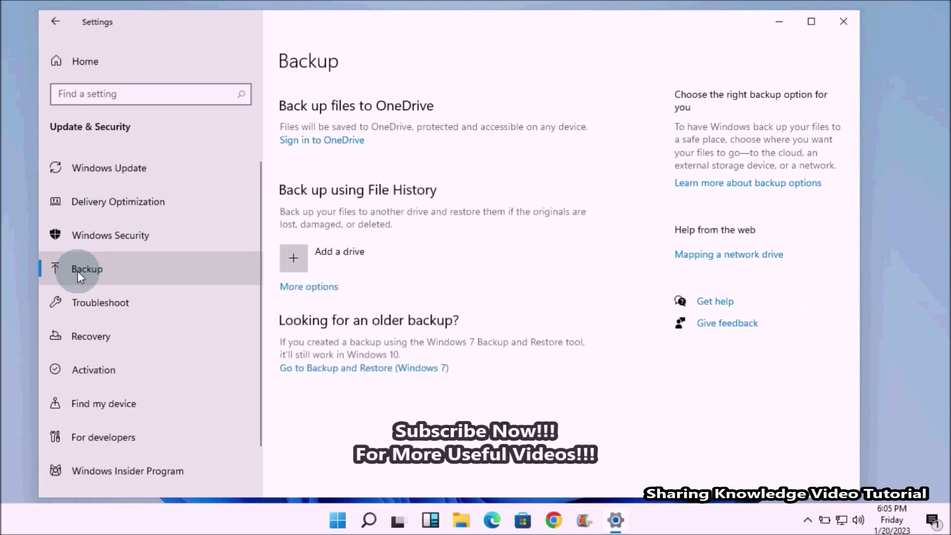
left_click(325, 252)
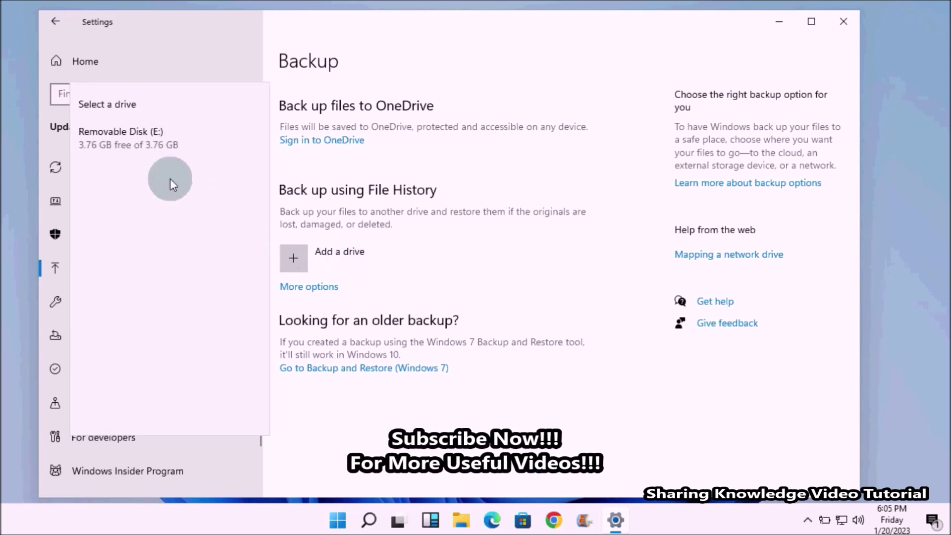
left_click(178, 152)
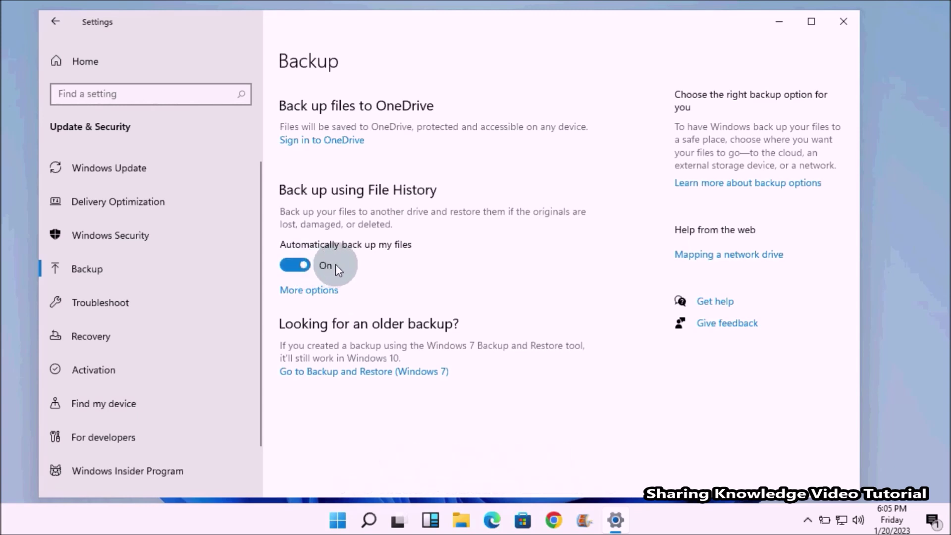
Step: Review backup options, leaving frequency at Every hour and retention at Forever, and scroll the folder list
left_click(325, 293)
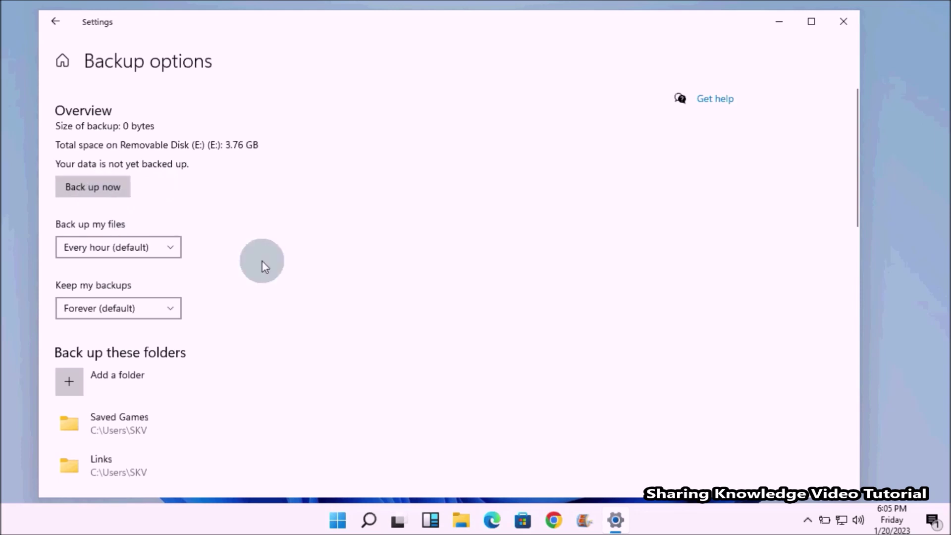
left_click(171, 248)
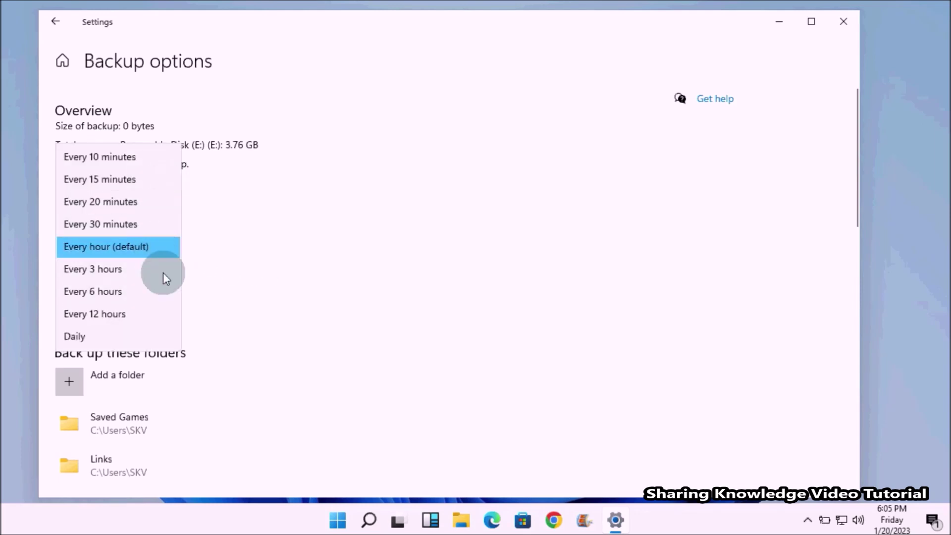
left_click(228, 271)
left_click(160, 308)
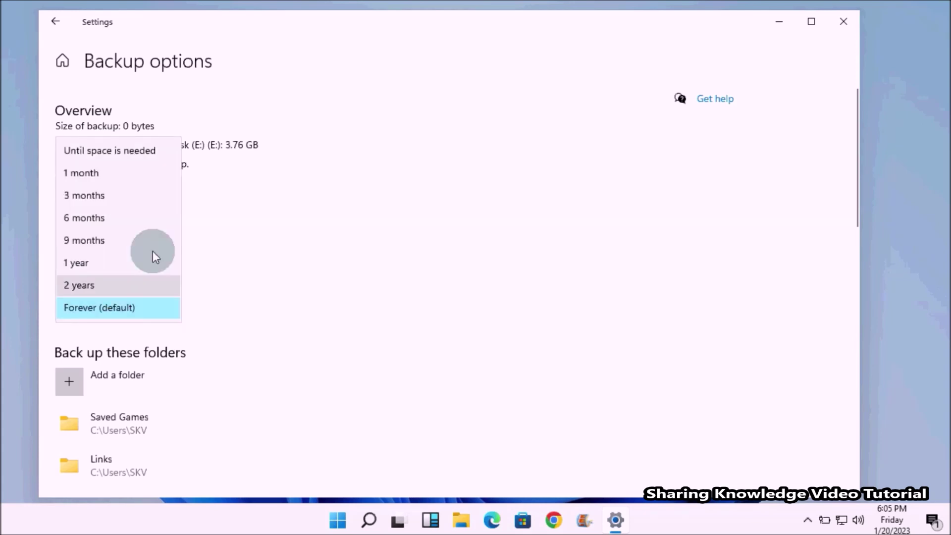
left_click(249, 275)
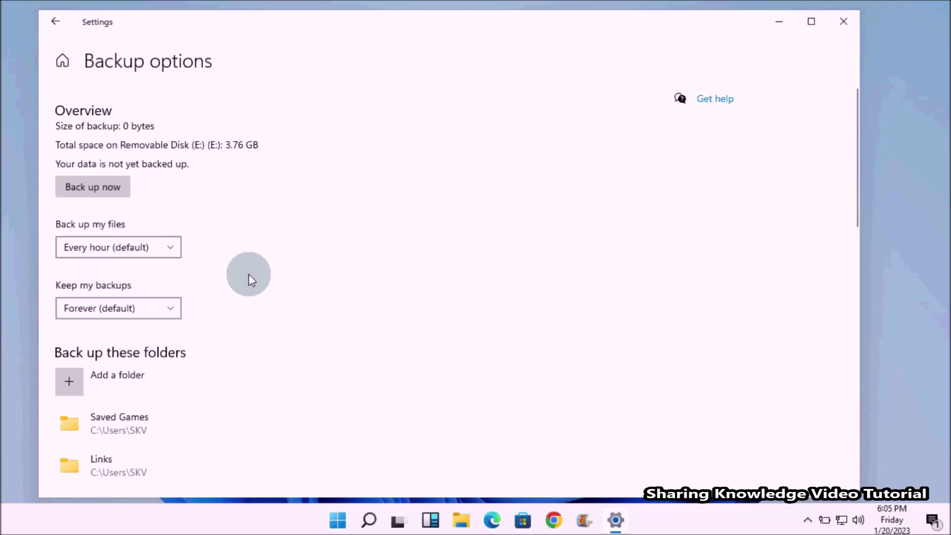
left_click_drag(854, 185, 848, 298)
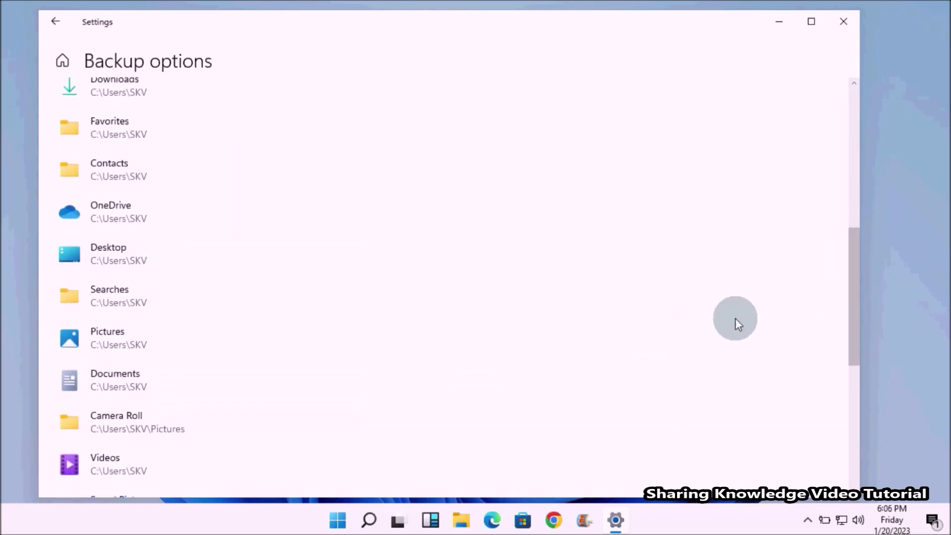
left_click_drag(855, 278, 848, 199)
scroll(849, 199, "up", 3)
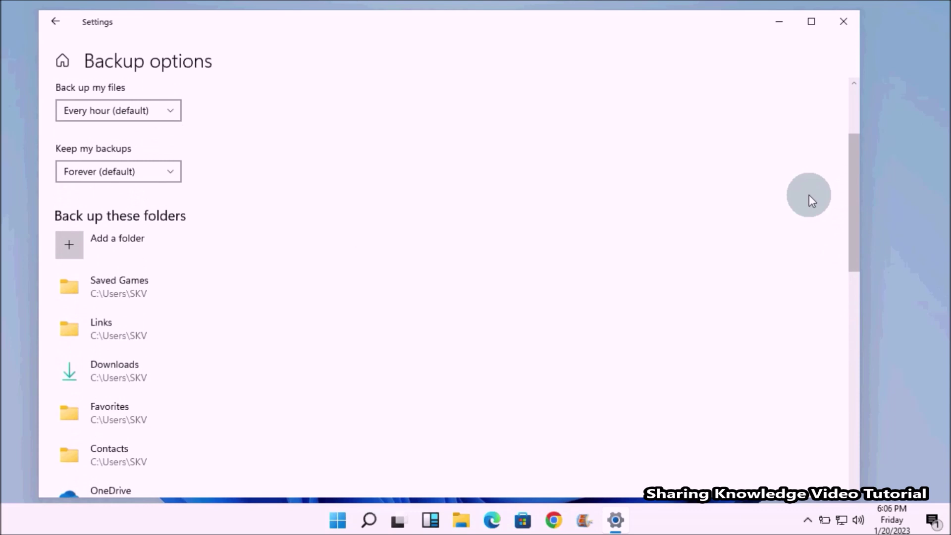
left_click(122, 244)
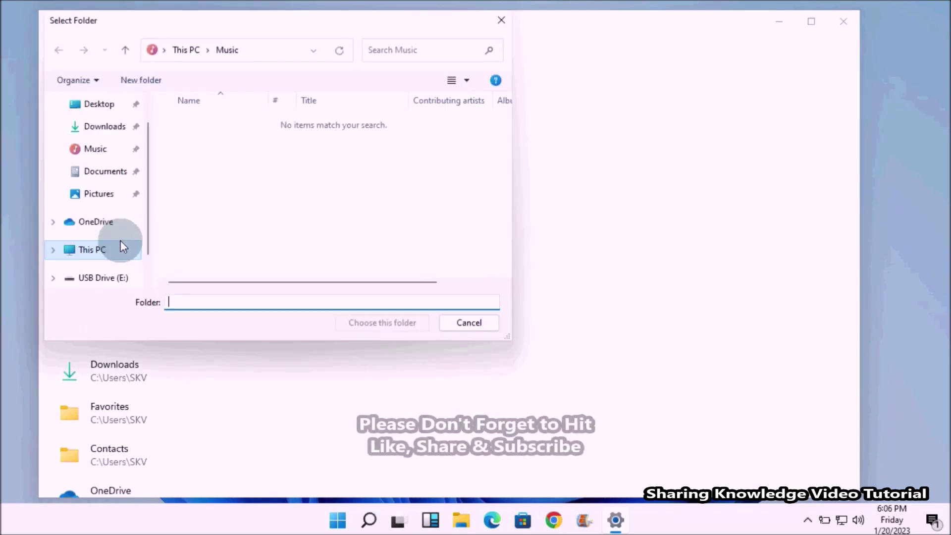
left_click(126, 51)
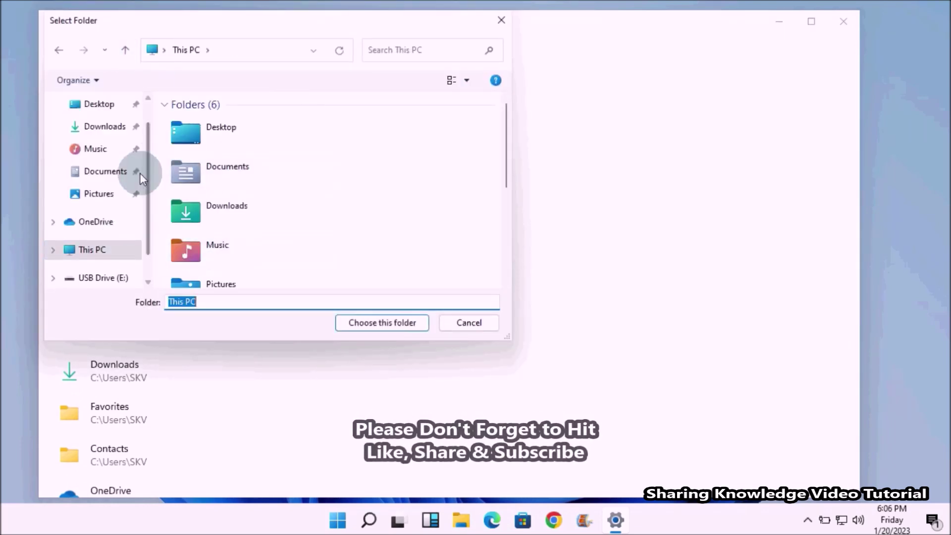
left_click(470, 323)
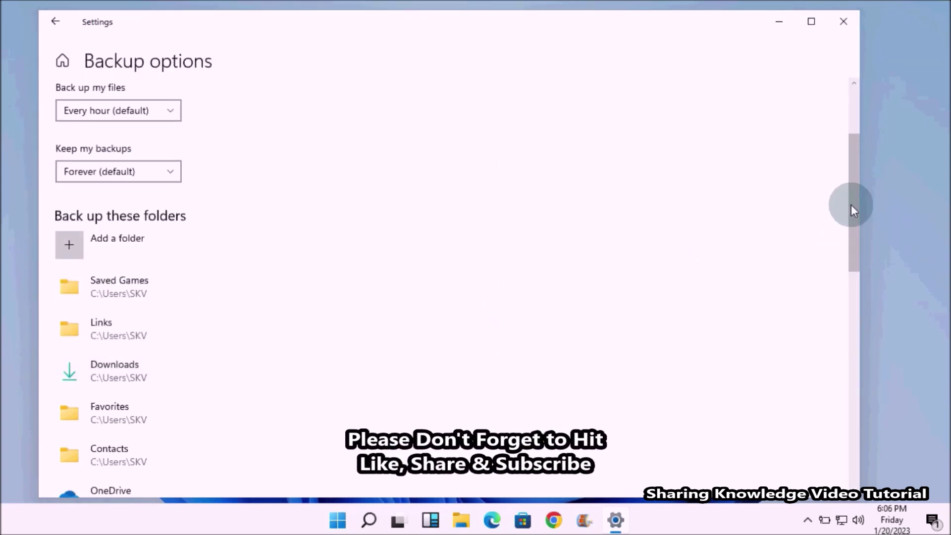
left_click_drag(851, 204, 789, 394)
left_click(82, 337)
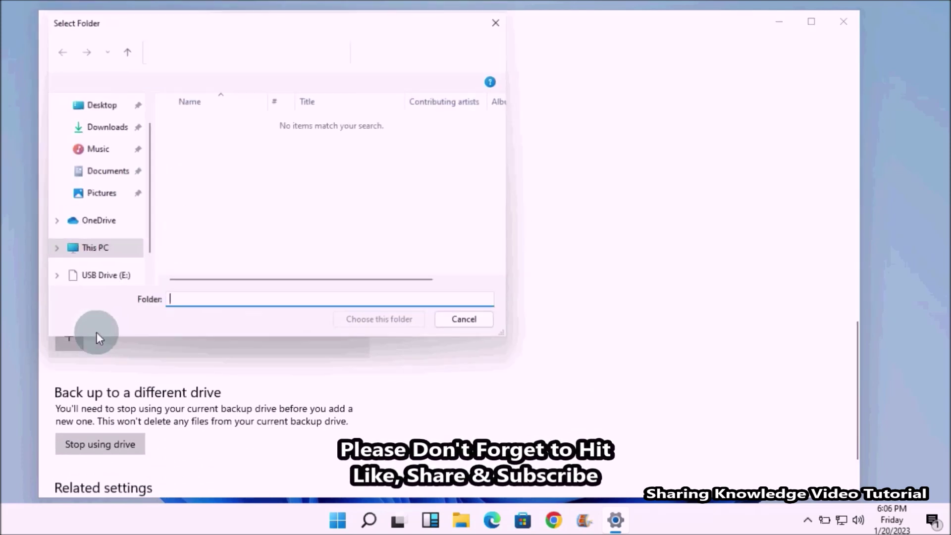
left_click_drag(505, 168, 490, 251)
scroll(479, 266, "up", 5)
left_click(461, 323)
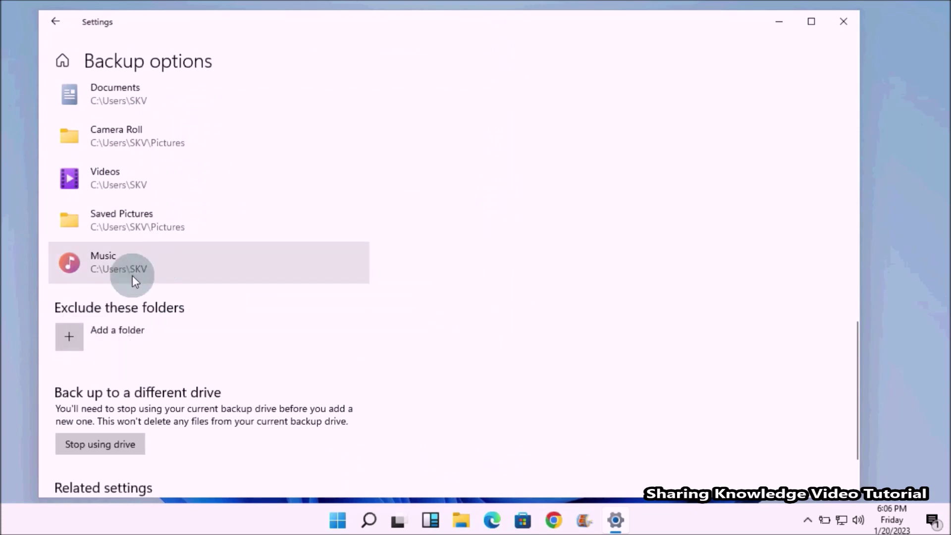
left_click(176, 262)
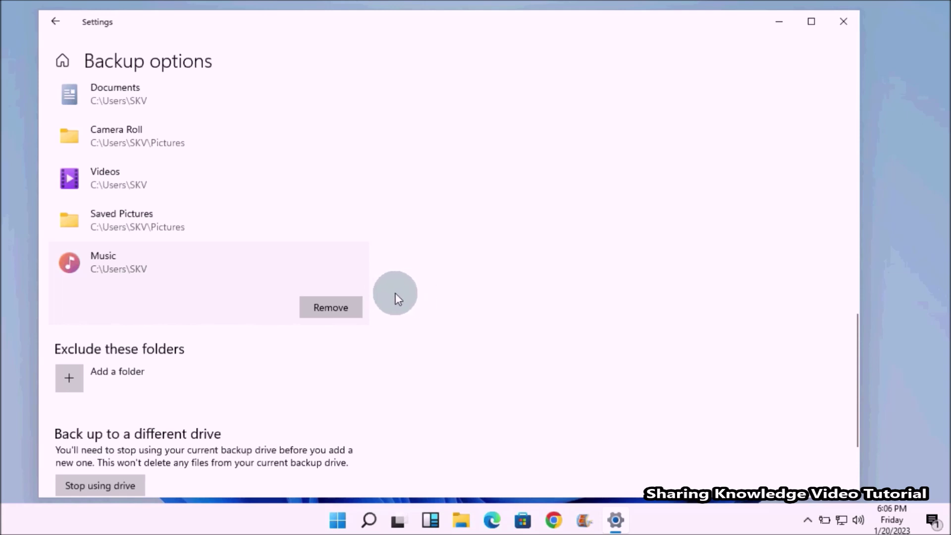
left_click_drag(851, 371, 851, 99)
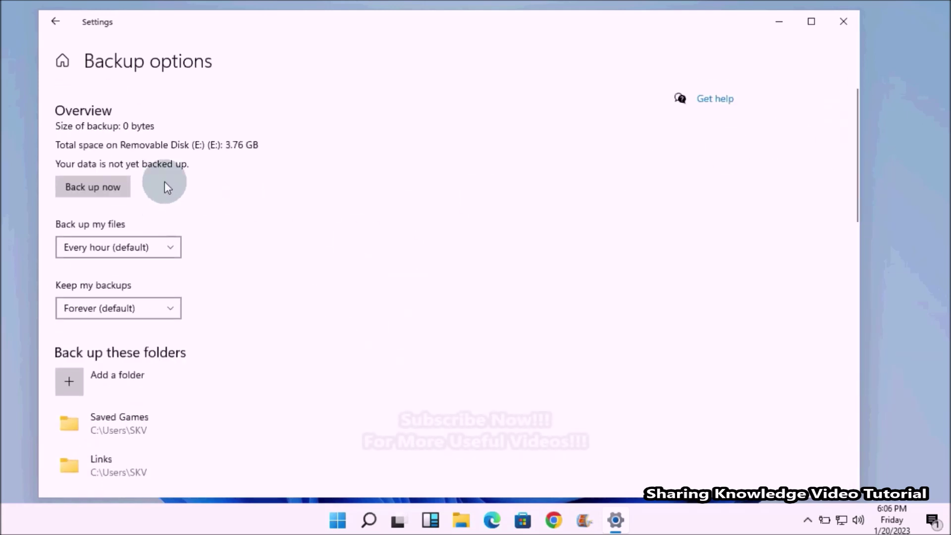
Step: Back up now to drive E:, return to the Backup page, and switch automatic backup Off
left_click(94, 188)
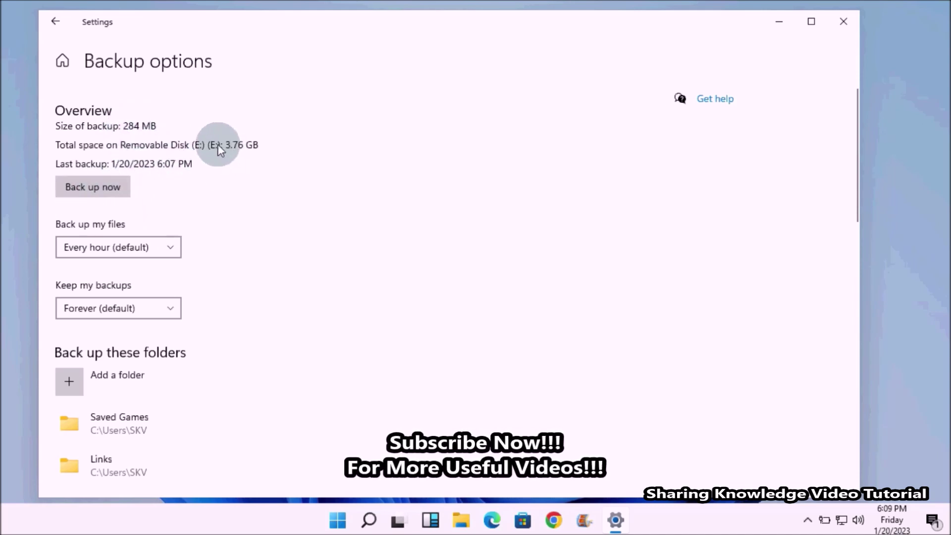
left_click(57, 27)
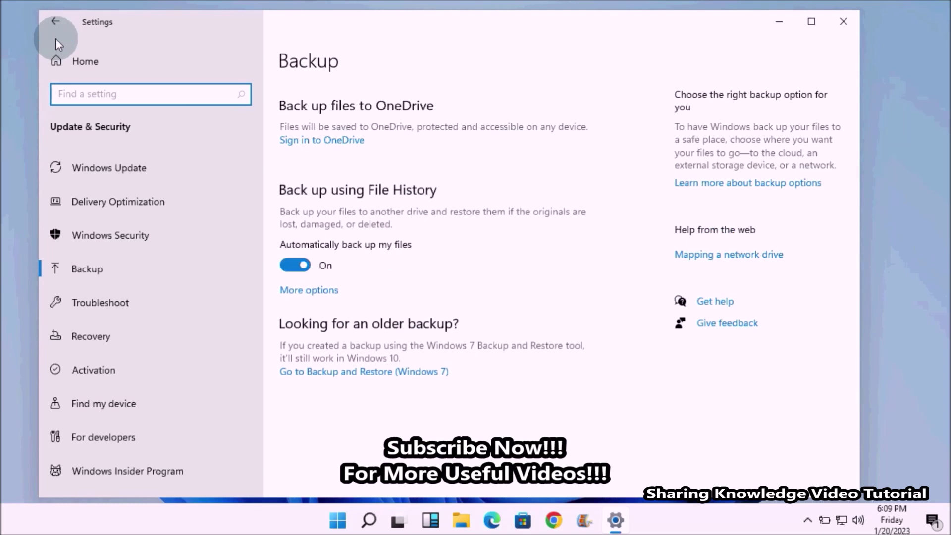
left_click(290, 269)
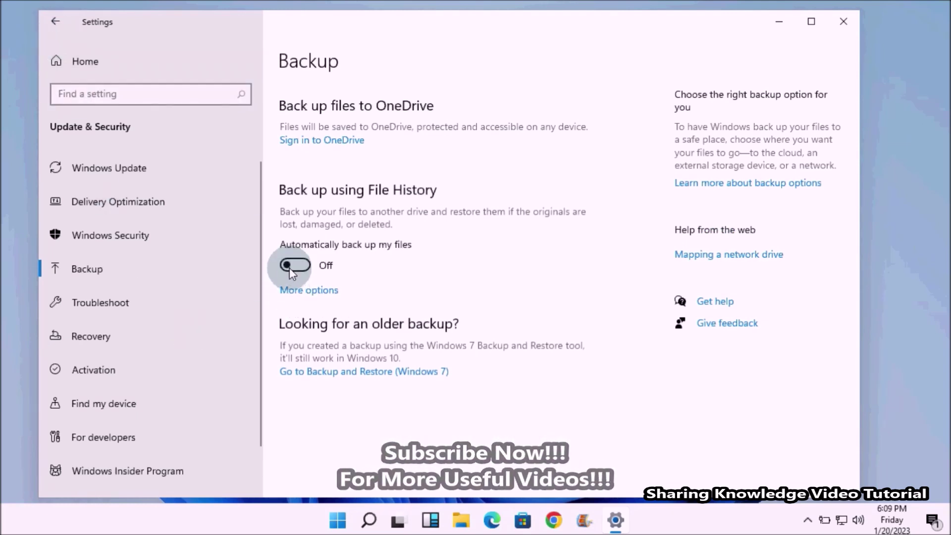
Step: Close Settings and the USB Drive (E:) window, then bring Settings back up with Win+I
left_click(837, 29)
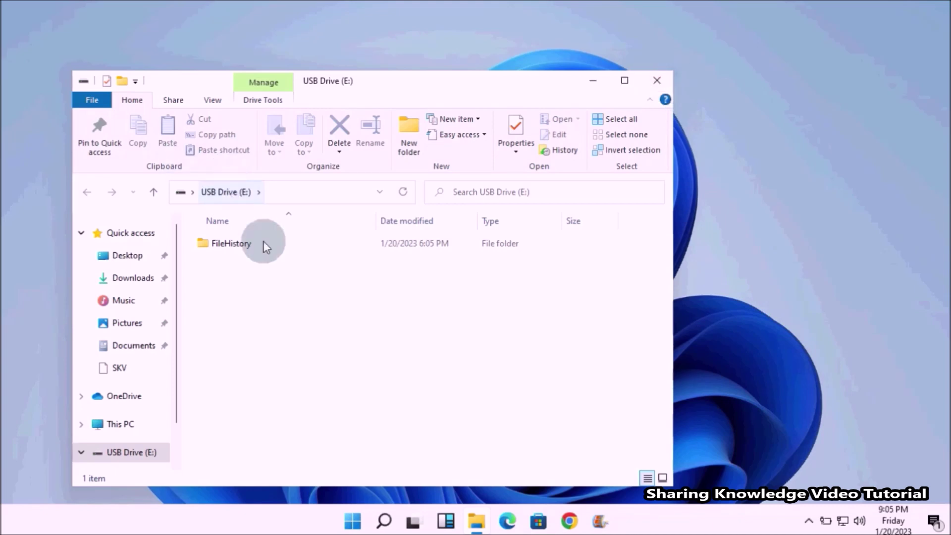
left_click(657, 81)
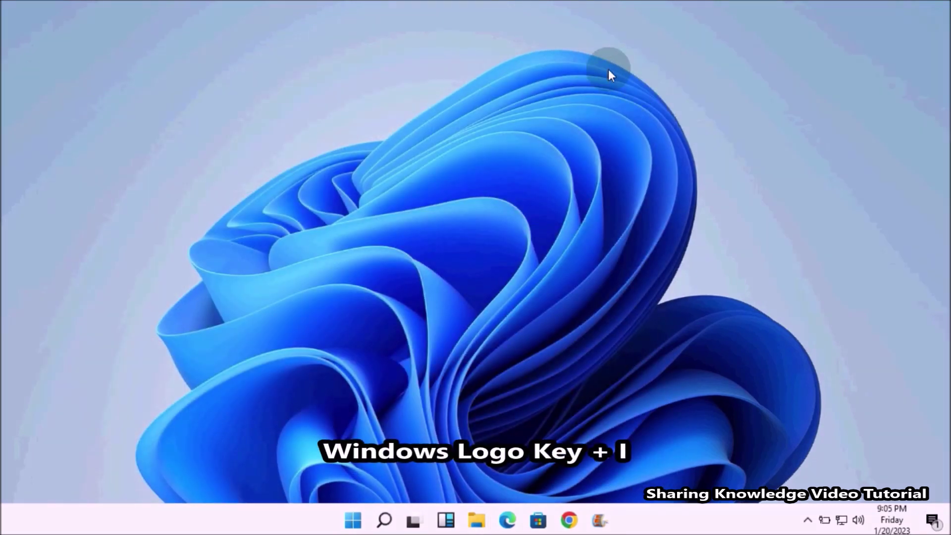
key("super+i")
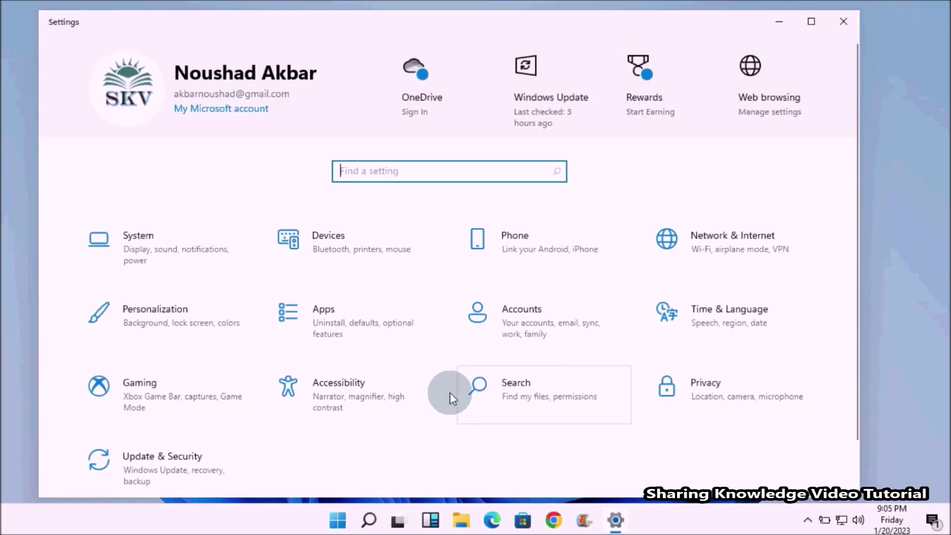
Step: Go to Update & Security's Backup options and scroll down to the restore-from-current-backup link
left_click(141, 463)
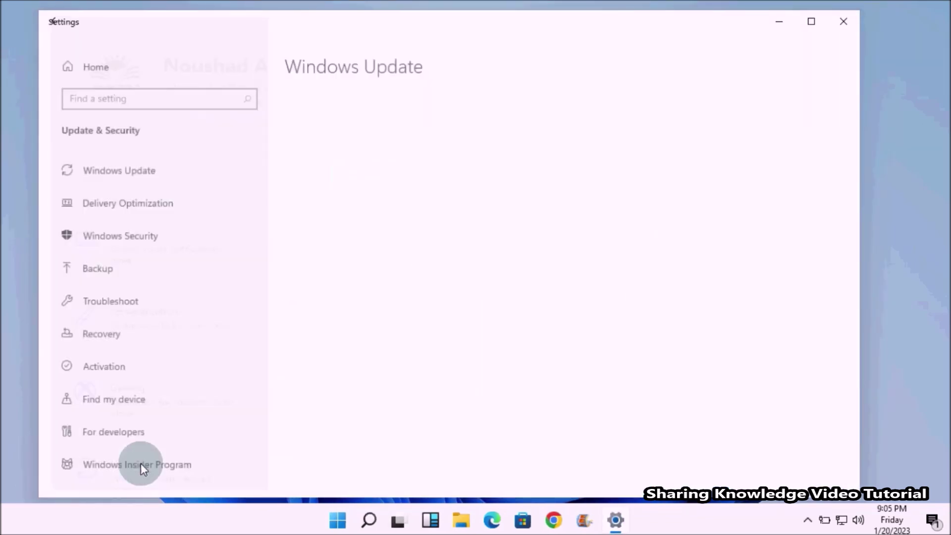
left_click(126, 278)
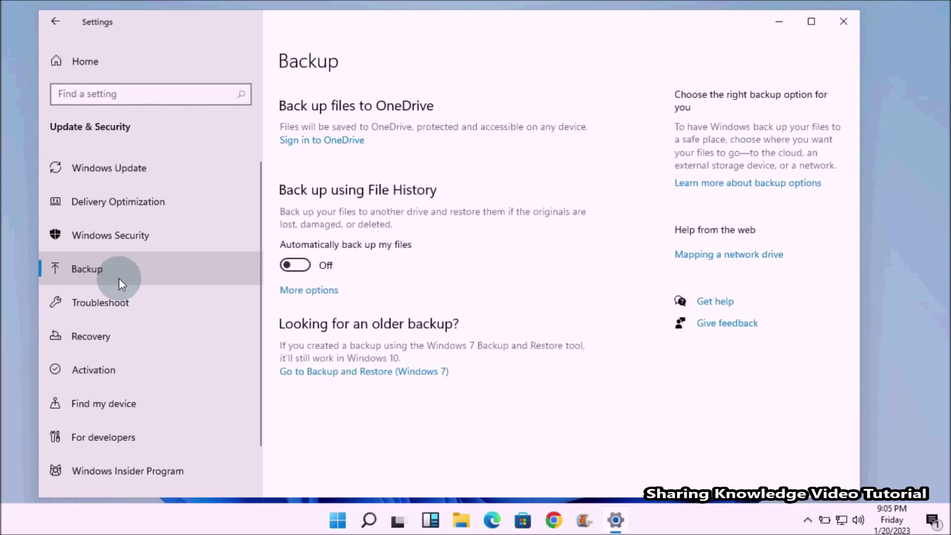
left_click(319, 292)
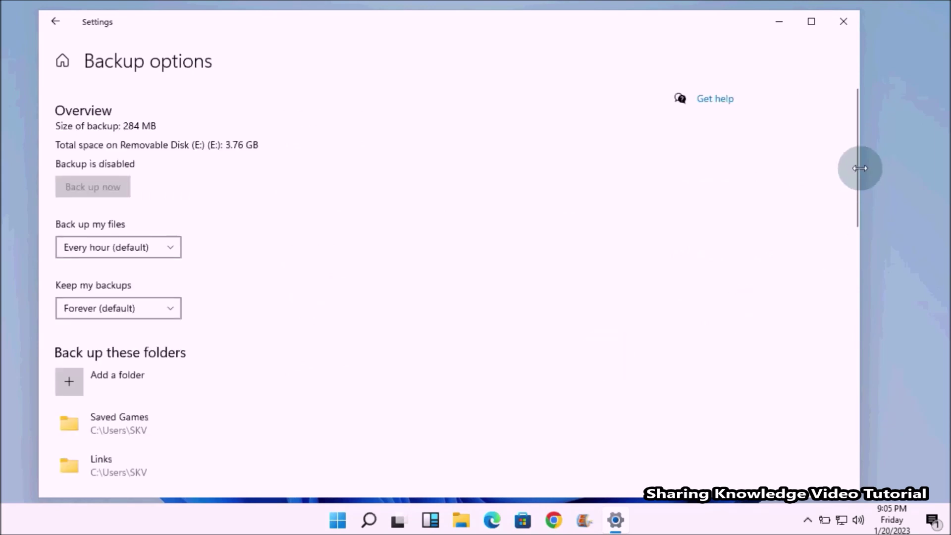
left_click_drag(855, 168, 680, 432)
Step: Compare with the current Documents folder, then restore the backed-up Documents folder from the current backup
left_click(123, 453)
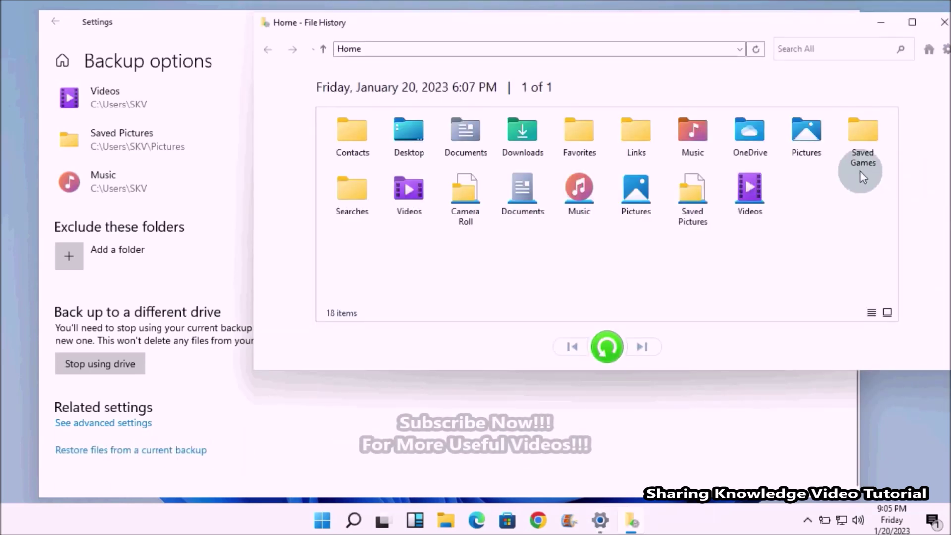
key("super+e")
left_click(133, 345)
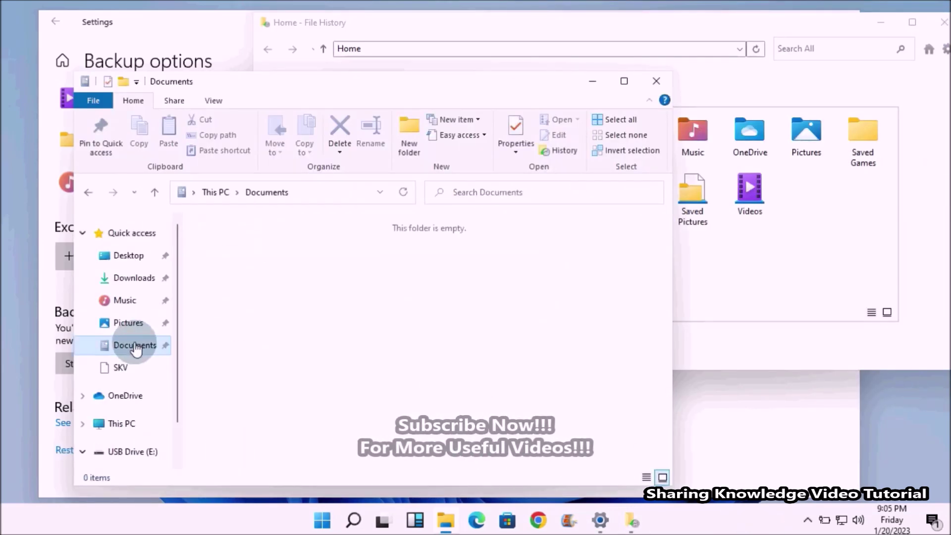
left_click_drag(465, 87, 393, 93)
left_click(460, 145)
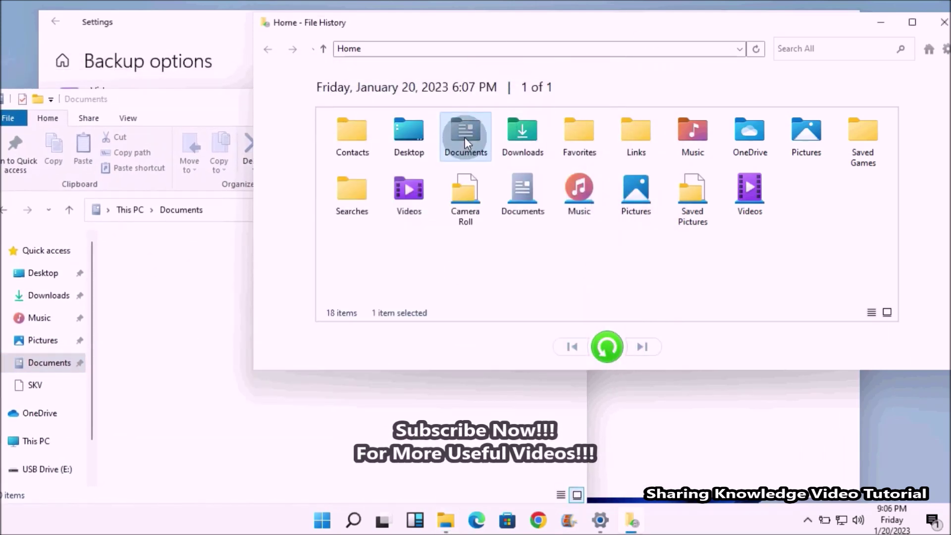
left_click(609, 346)
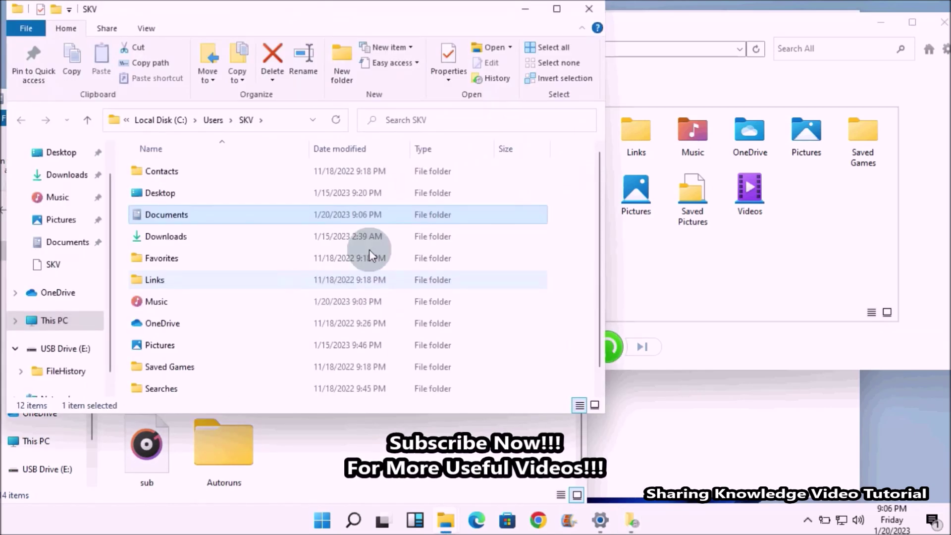
Step: Close the profile and Documents windows, leaving File Explorer at Quick access
left_click(588, 9)
left_click(248, 97)
left_click(569, 99)
key("super+e")
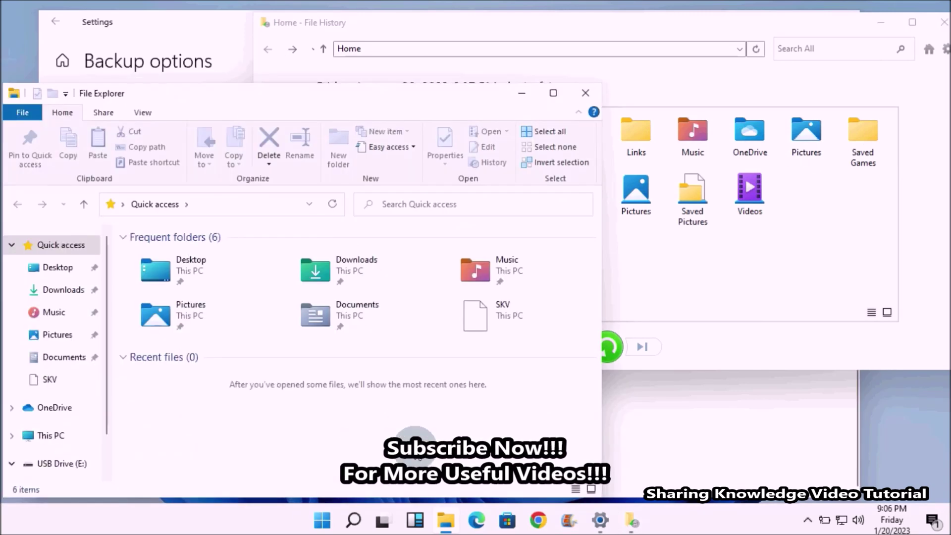
Step: Check the current Music folder, then restore the Intro file from the backed-up Music folder
left_click(53, 312)
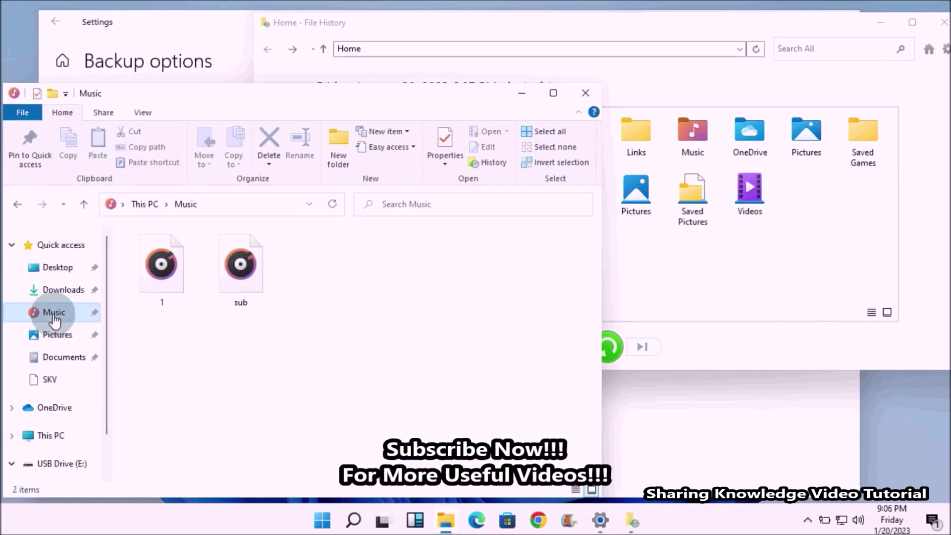
left_click(684, 84)
double_click(687, 137)
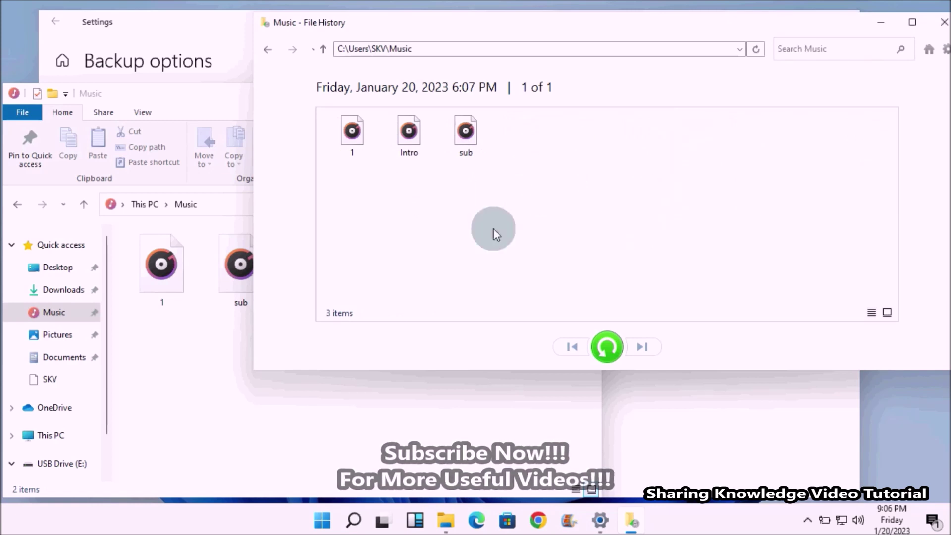
left_click_drag(194, 99, 167, 245)
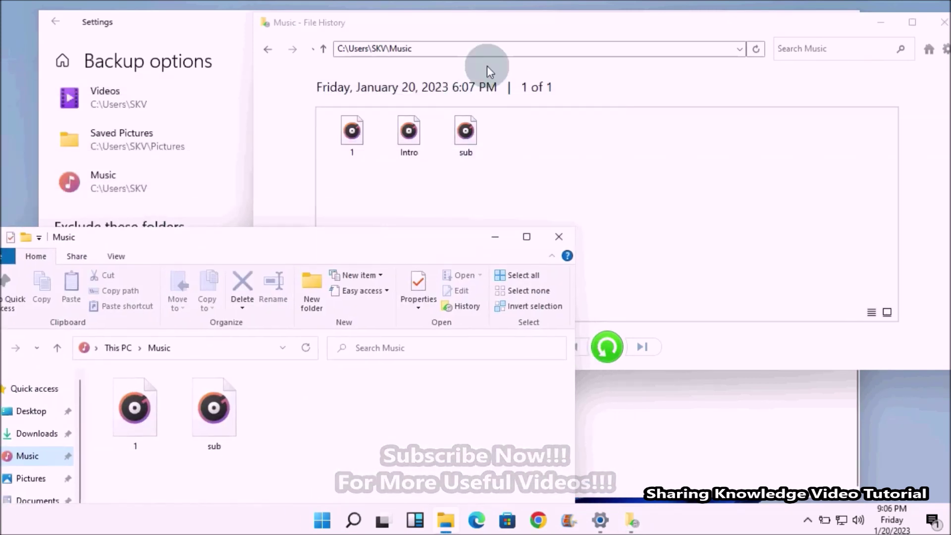
left_click(486, 65)
left_click(419, 129)
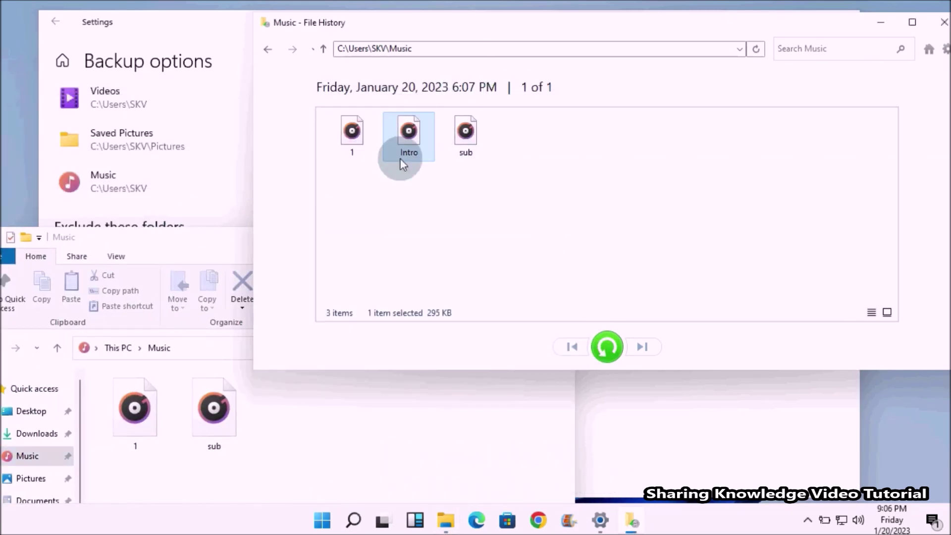
left_click(609, 348)
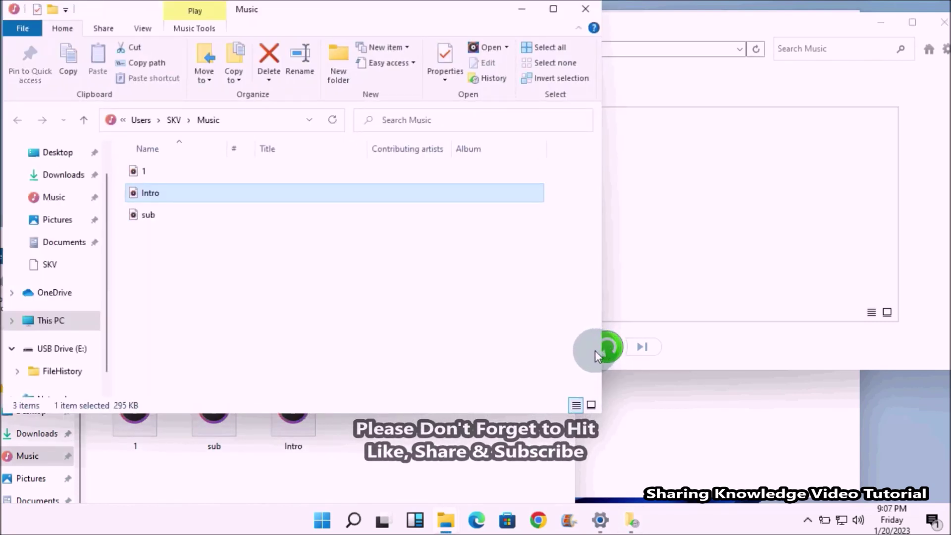
Step: Close the restored Music window and return File History to the backup's Home view
left_click(586, 13)
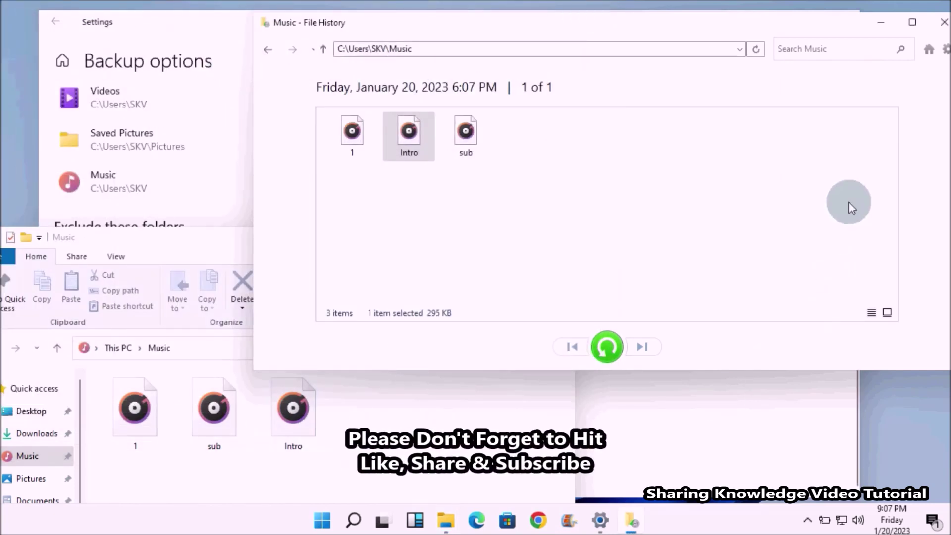
left_click(274, 51)
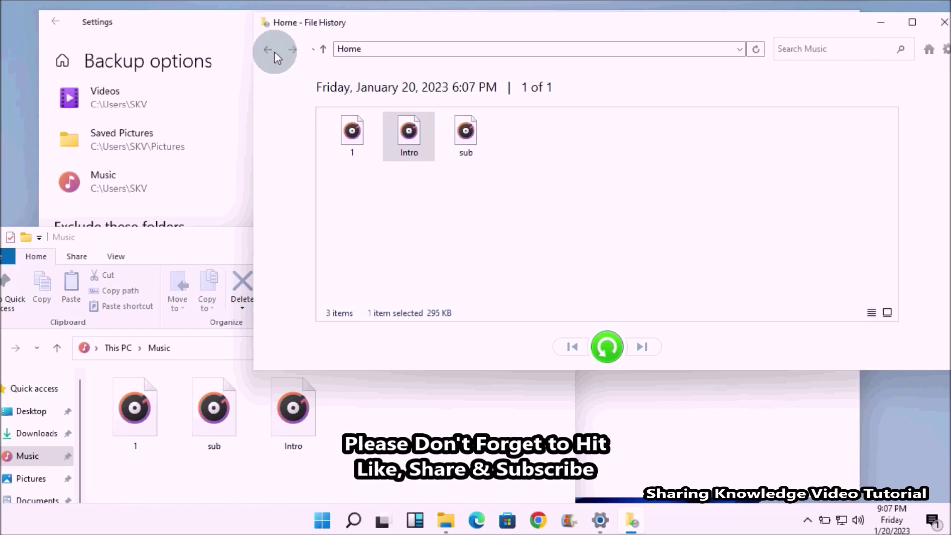
left_click(202, 237)
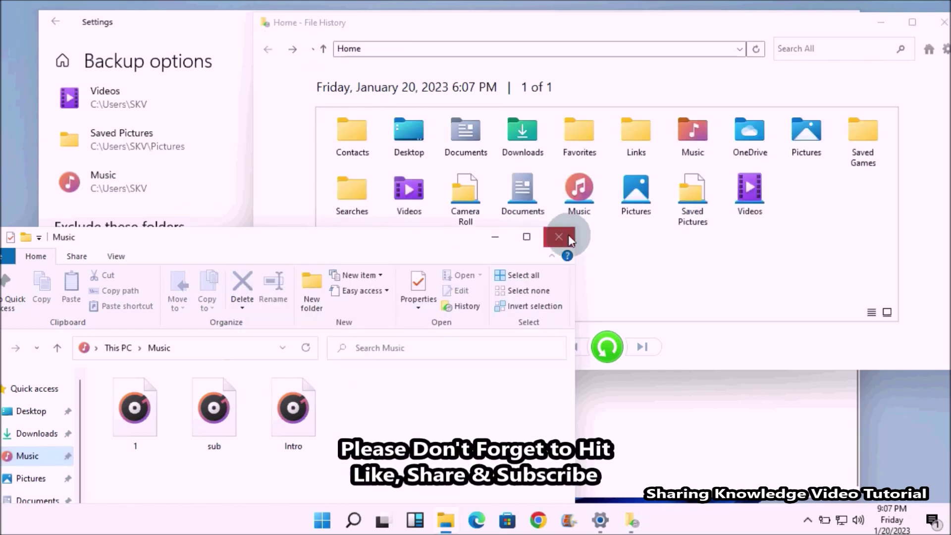